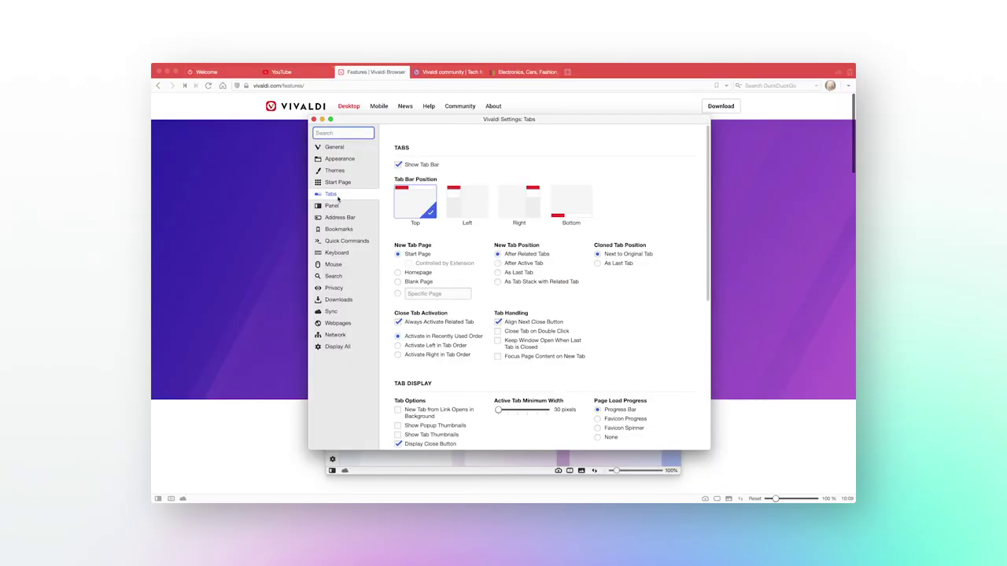
# Try the tab bar in the left, right and bottom positions.
pyautogui.click(459, 201)
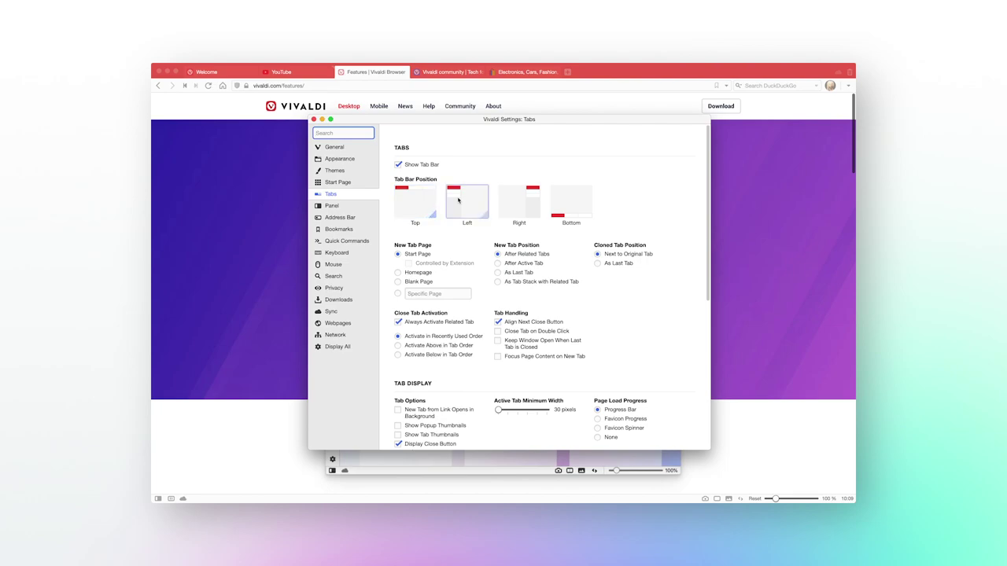
pyautogui.click(507, 199)
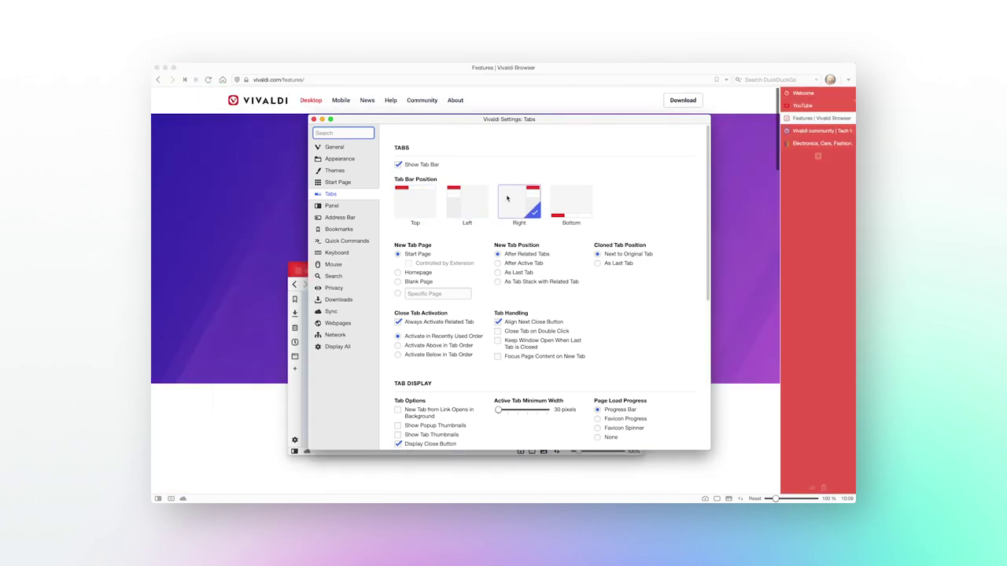
pyautogui.click(563, 199)
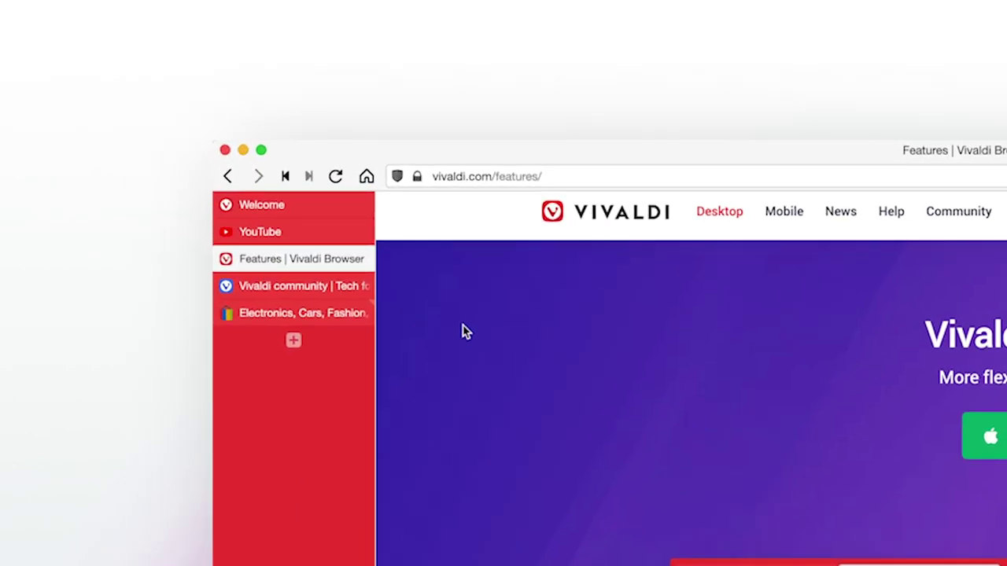
# Step through the Welcome, YouTube and Features tabs to the Vivaldi community tab.
pyautogui.click(319, 214)
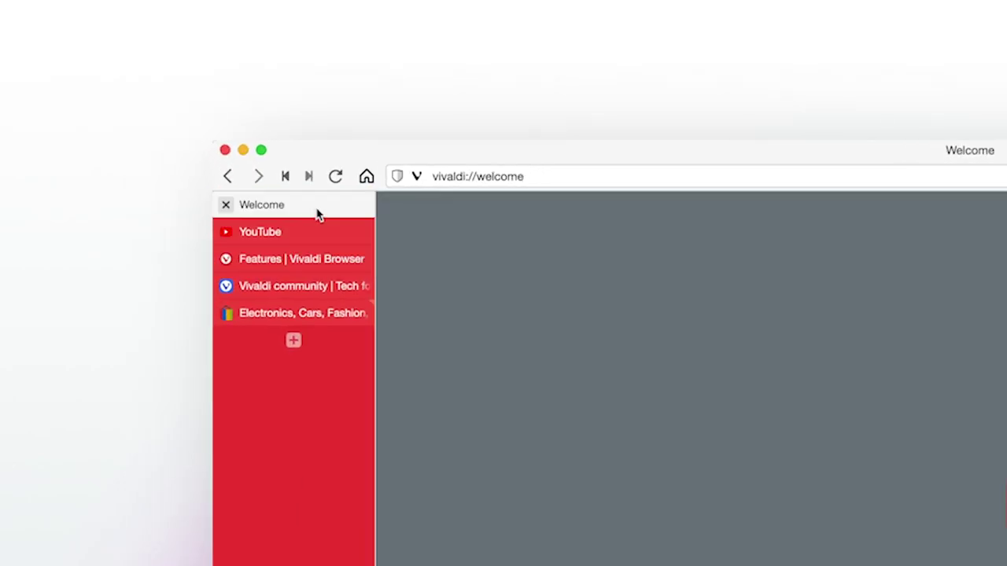
pyautogui.click(319, 241)
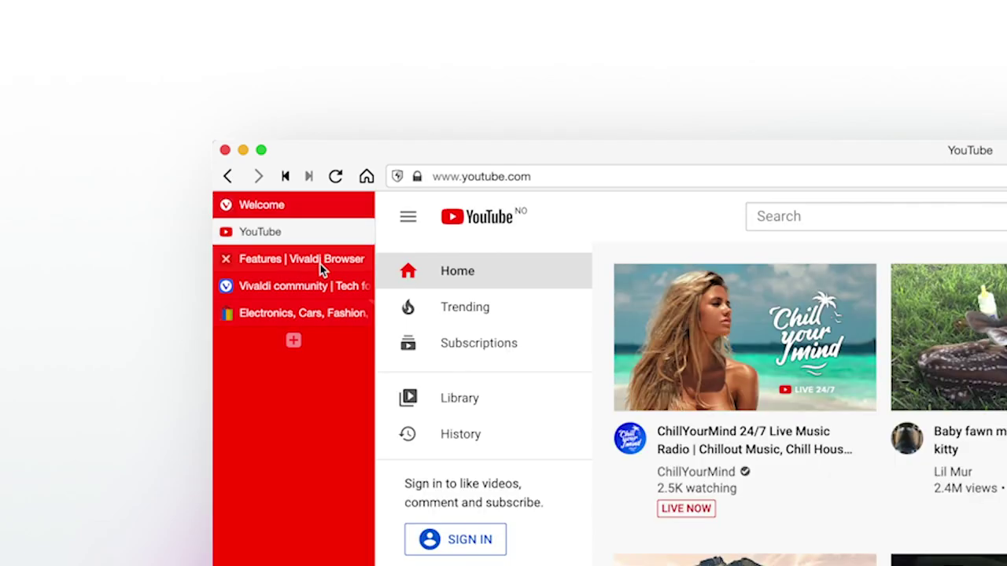
pyautogui.click(320, 264)
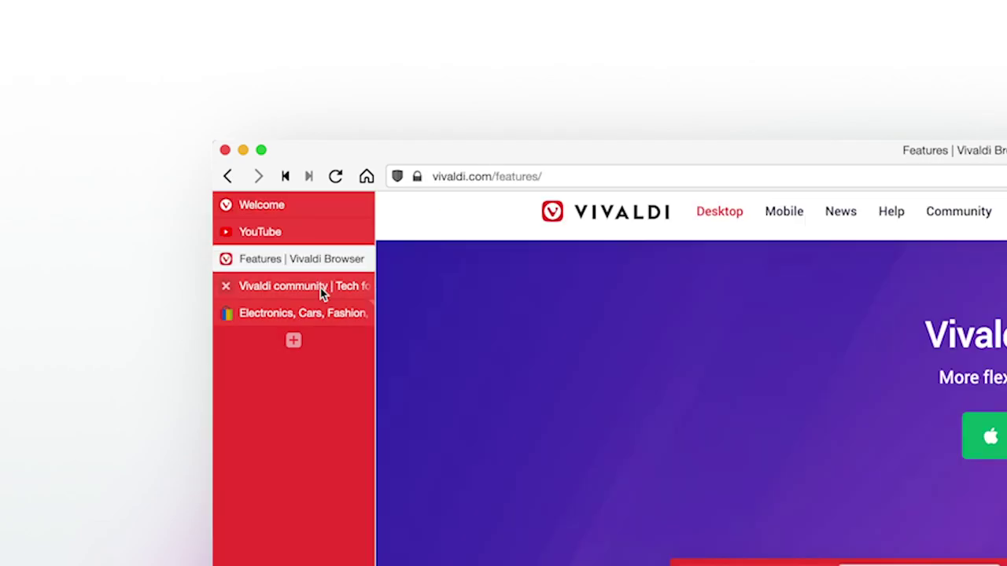
pyautogui.click(320, 288)
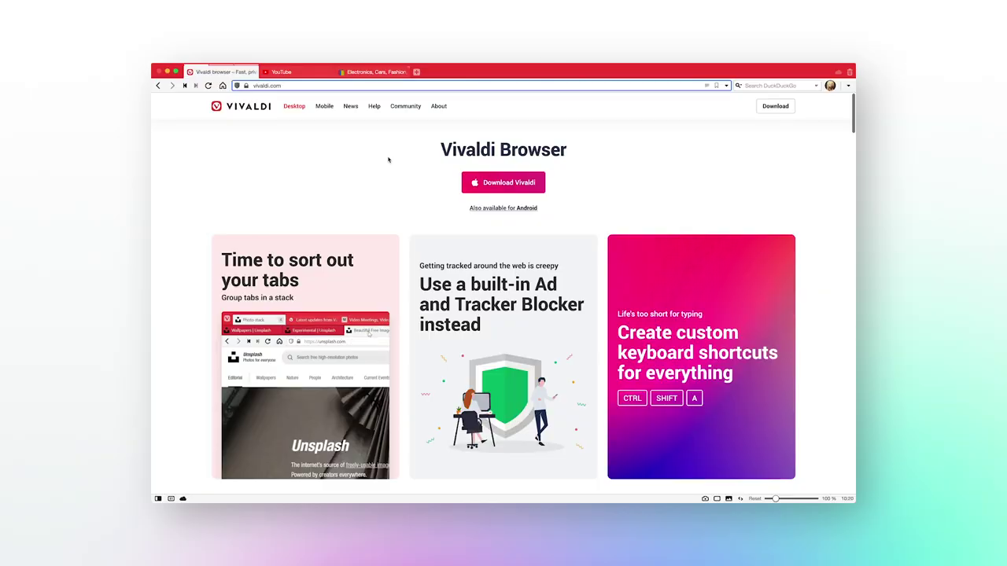
# Cycle through the stacked pages and return to the vivaldi.com home page.
pyautogui.click(241, 68)
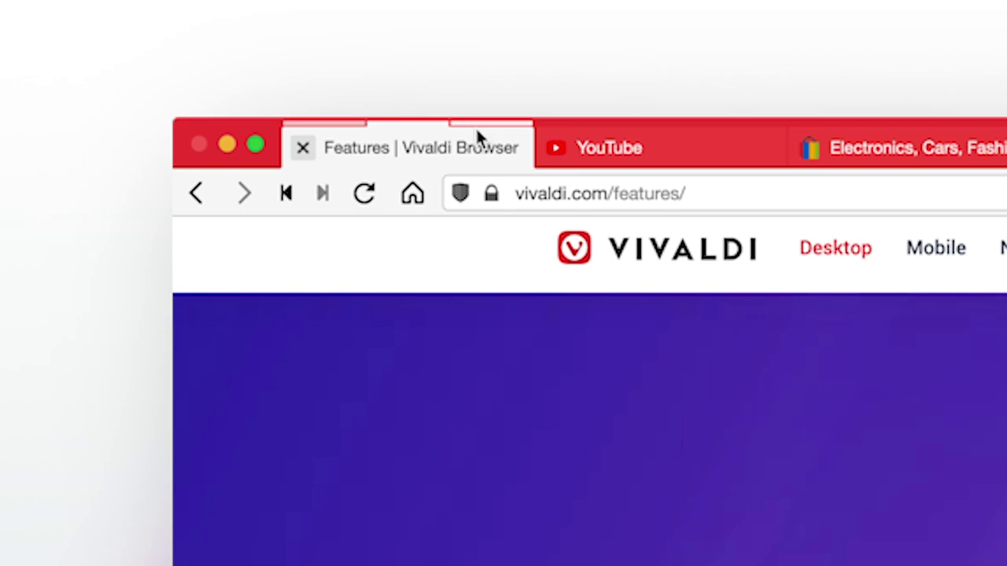
pyautogui.click(235, 68)
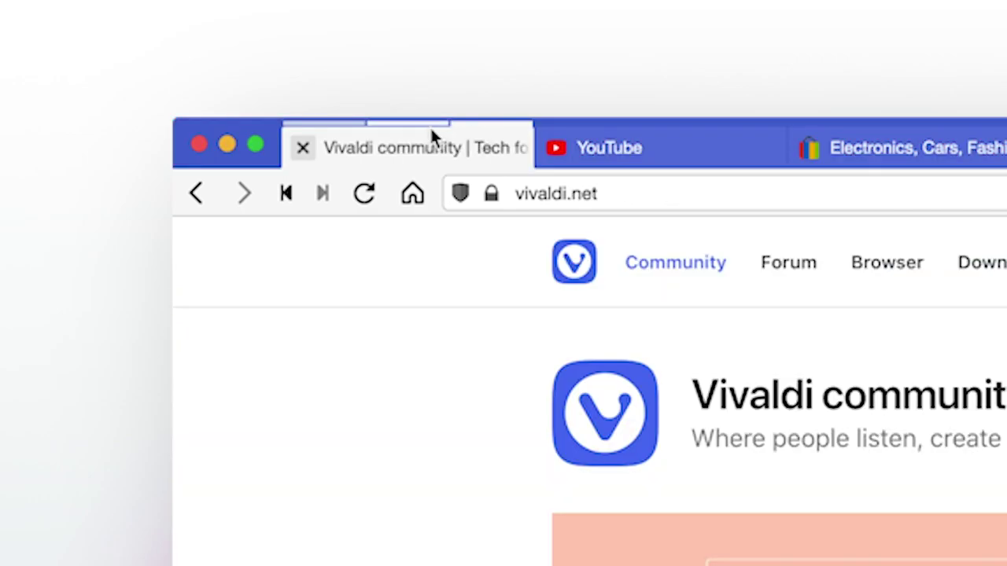
pyautogui.click(430, 128)
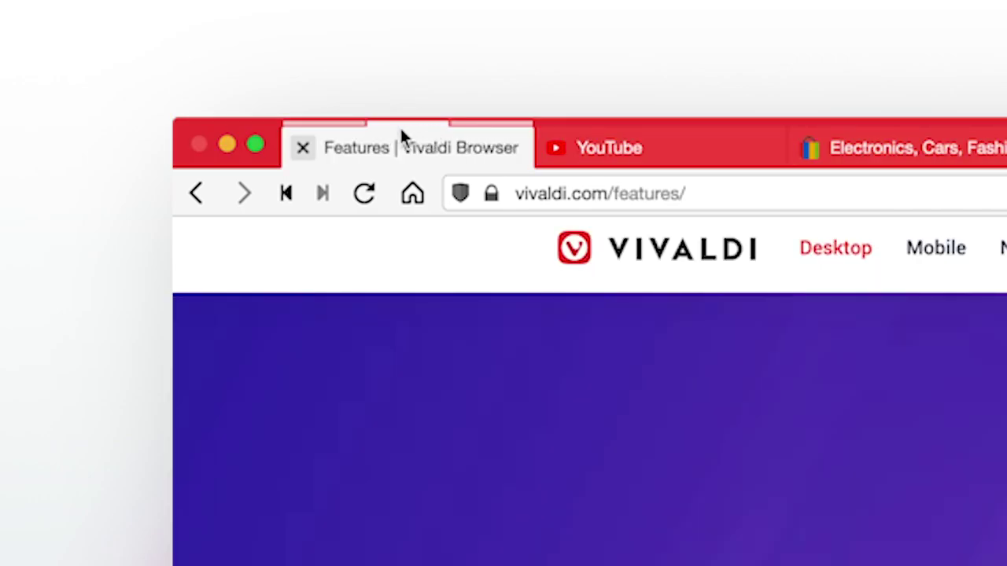
pyautogui.click(349, 128)
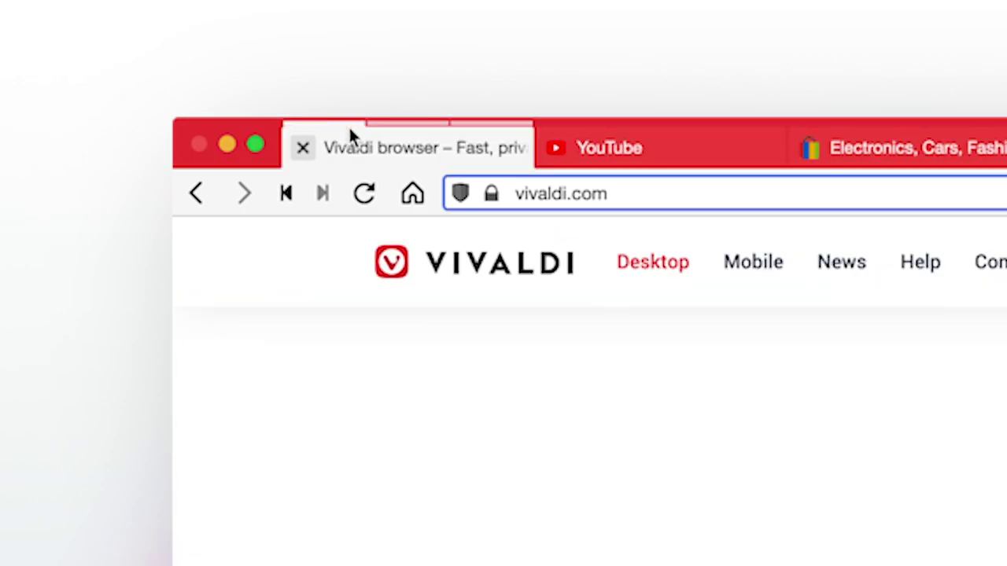
# Expand the stack, move Features to the front and drop Vivaldi community into it.
pyautogui.click(350, 132)
pyautogui.moveTo(625, 150); pyautogui.dragTo(540, 149)
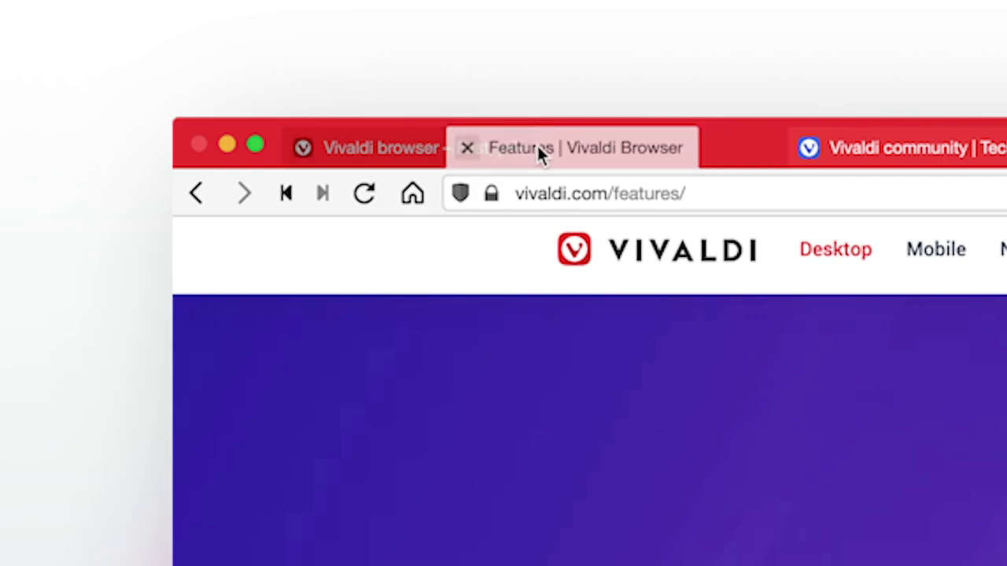
pyautogui.click(656, 147)
pyautogui.moveTo(656, 152); pyautogui.dragTo(596, 152)
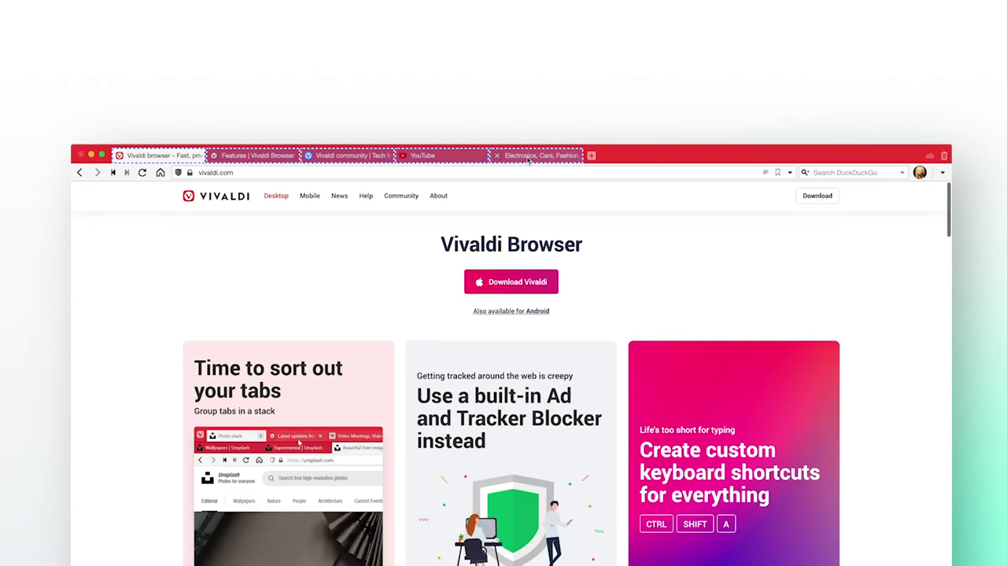
# Select the first three tabs and make a New Tab Stack with Selection (3 Tabs).
pyautogui.click(362, 261)
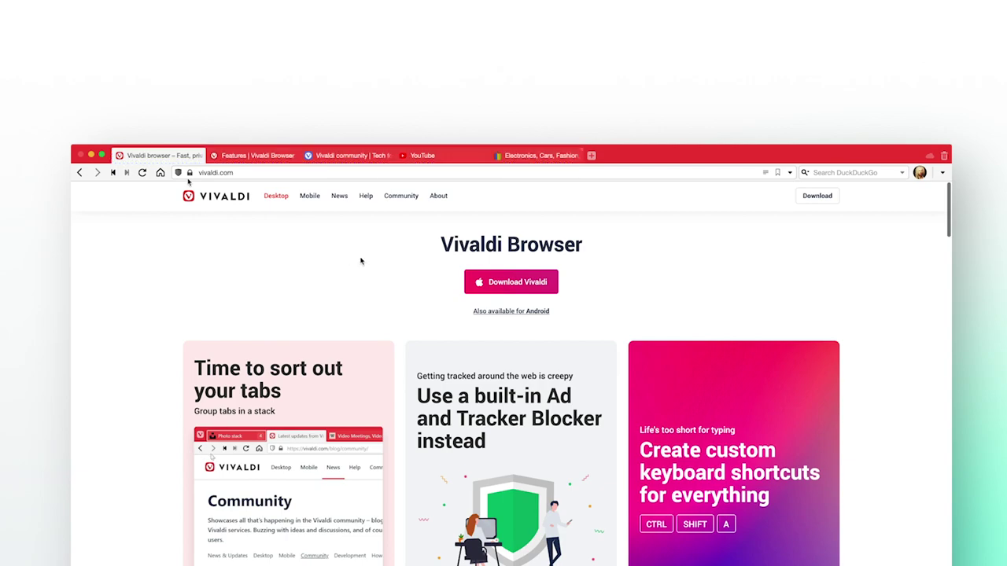
pyautogui.keyDown('shift'); pyautogui.click(530, 157); pyautogui.keyUp('shift')
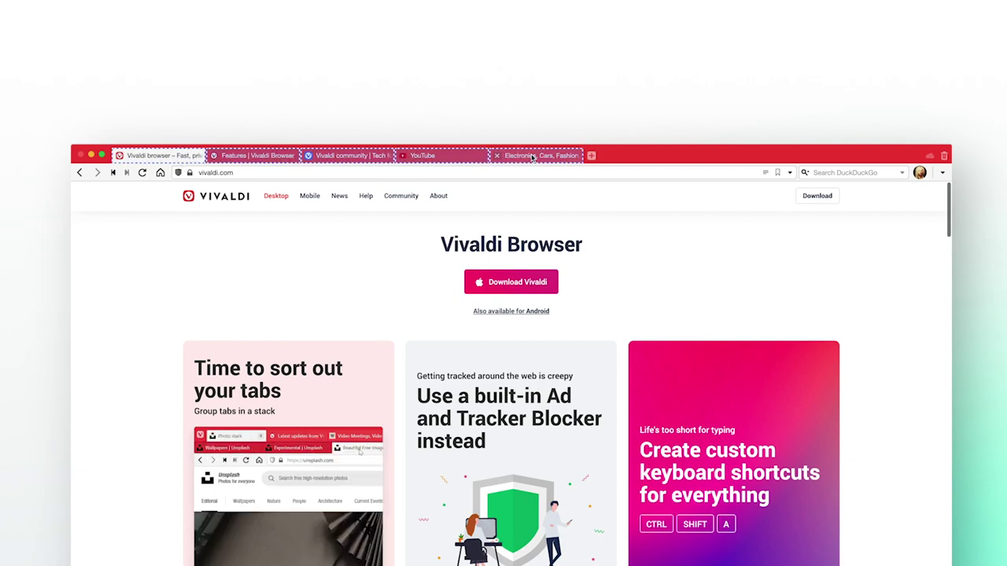
pyautogui.keyDown('shift'); pyautogui.click(352, 156); pyautogui.keyUp('shift')
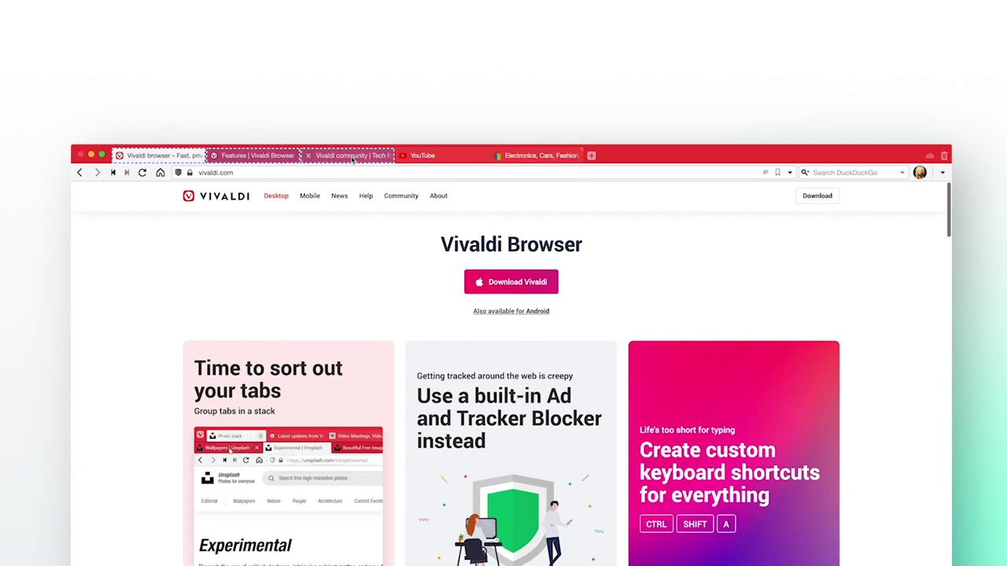
pyautogui.rightClick(353, 156)
pyautogui.click(361, 270)
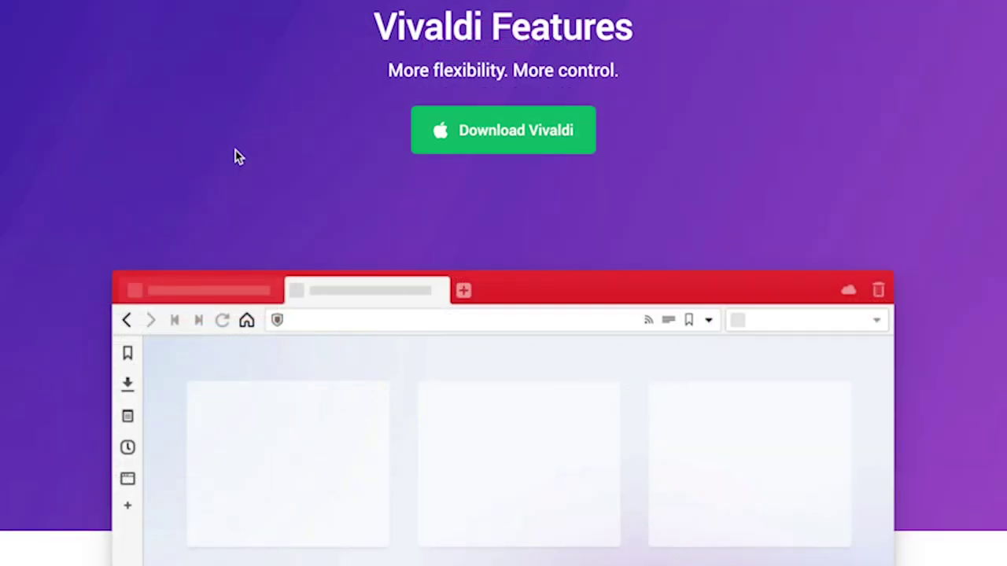
# Browse down through the Tabs page of the browser settings.
pyautogui.press('super+comma')
pyautogui.click(153, 93)
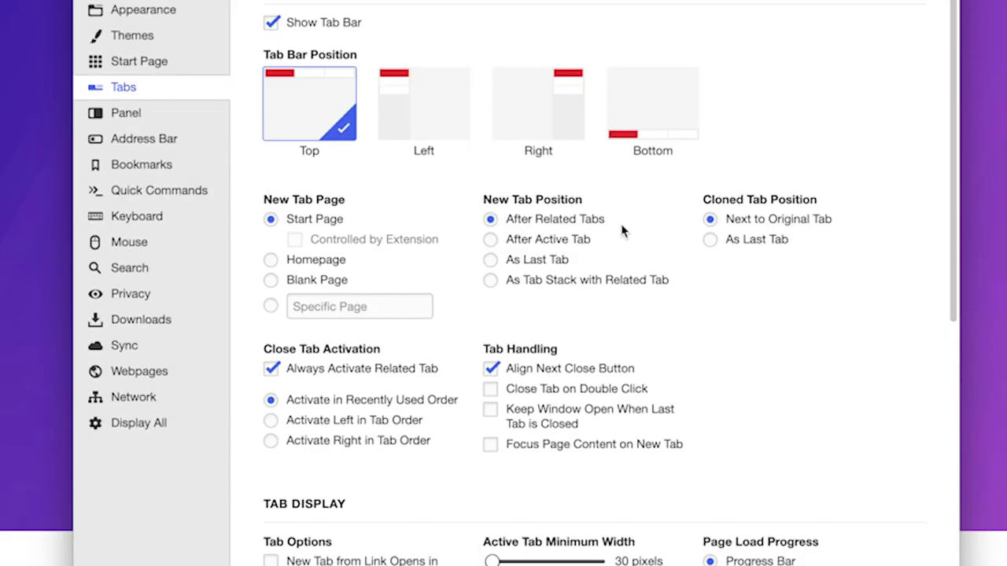
pyautogui.scroll(-10, 876, 344)
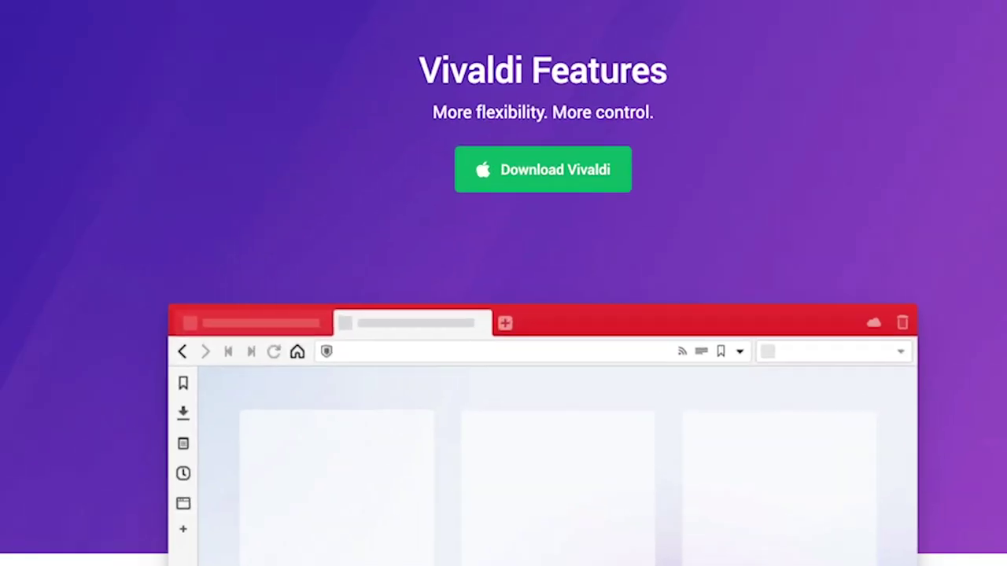
# Rename the tab stack, typing 'M' as the new name.
pyautogui.rightClick(287, 103)
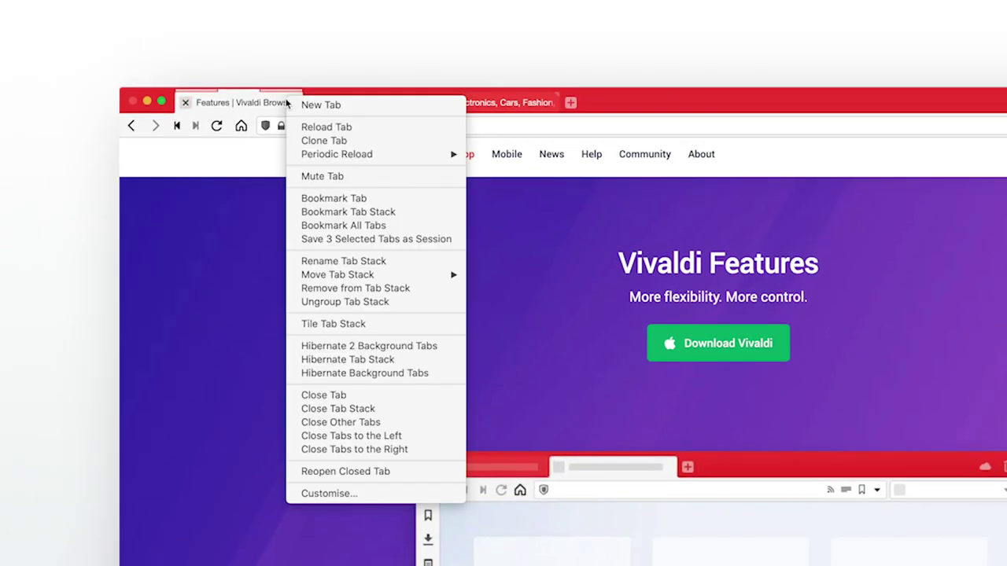
pyautogui.click(311, 261)
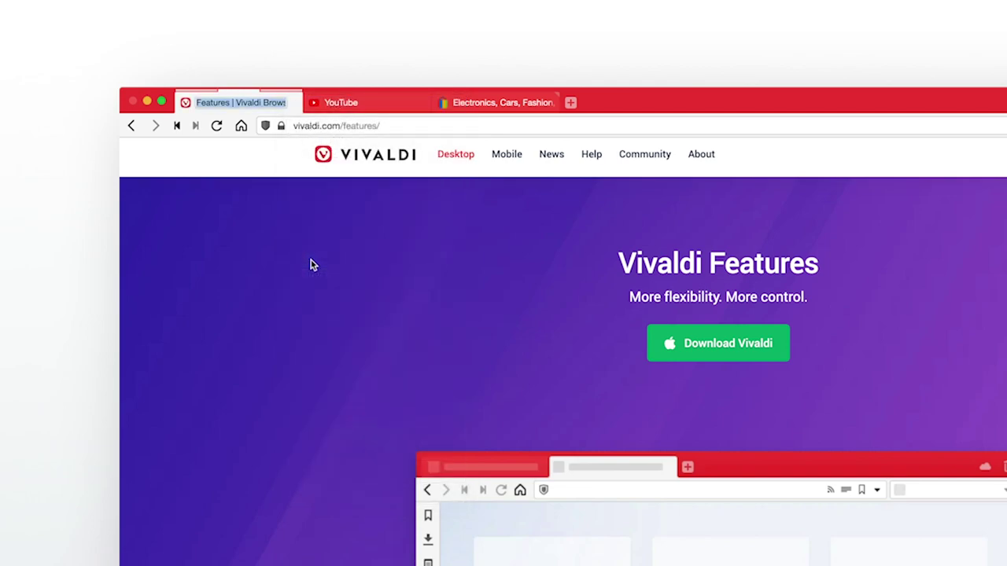
pyautogui.write('M')
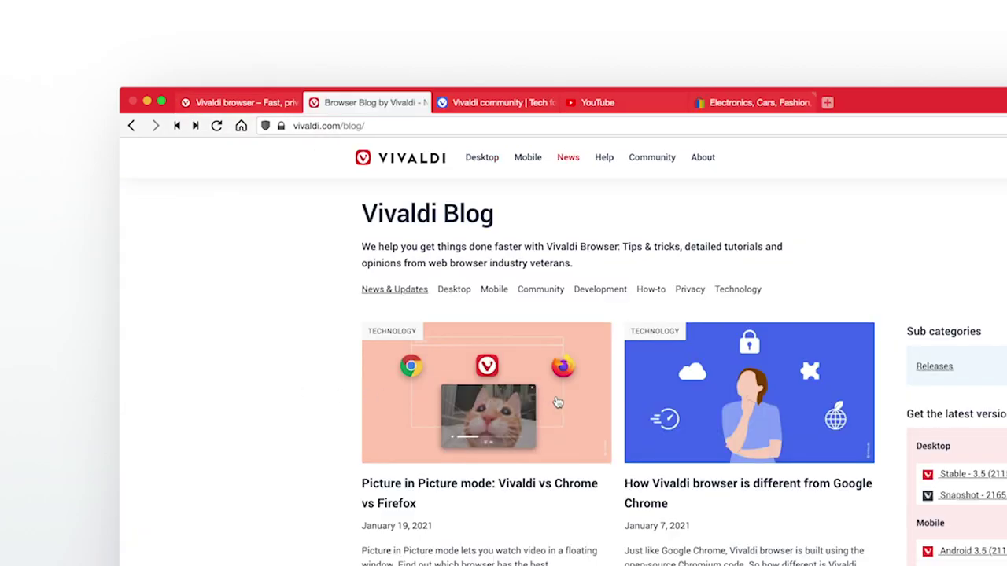
# Open the Picture-in-Picture article in a tab, then set New Tab Position to As Tab Stack with Related Tab.
pyautogui.rightClick(557, 403)
pyautogui.click(411, 249)
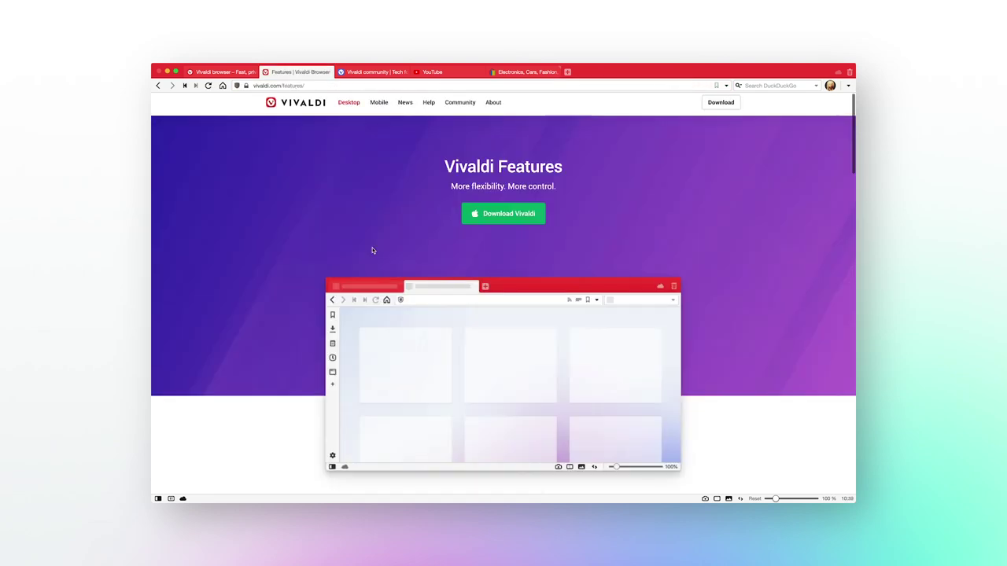
pyautogui.press('super+comma')
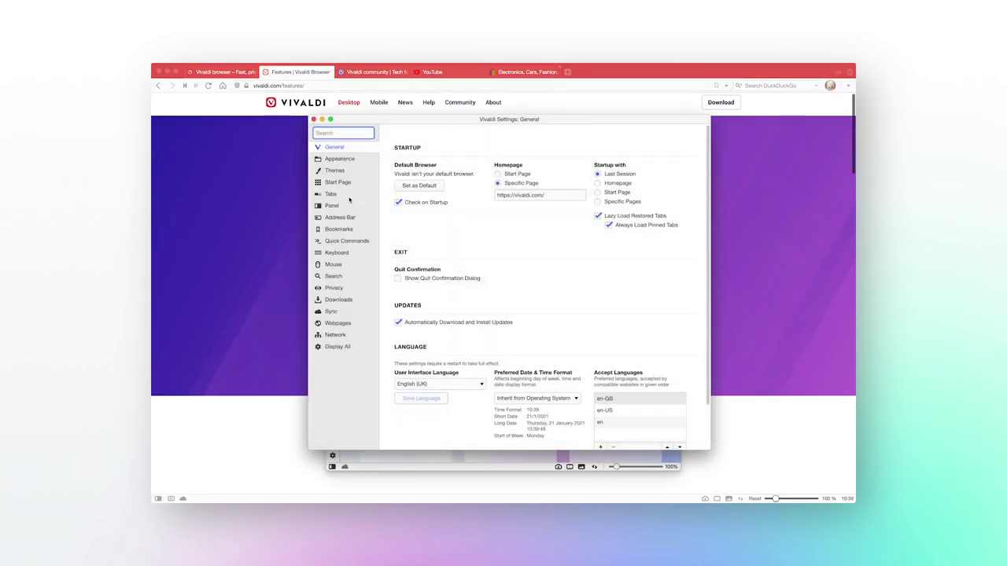
pyautogui.click(349, 197)
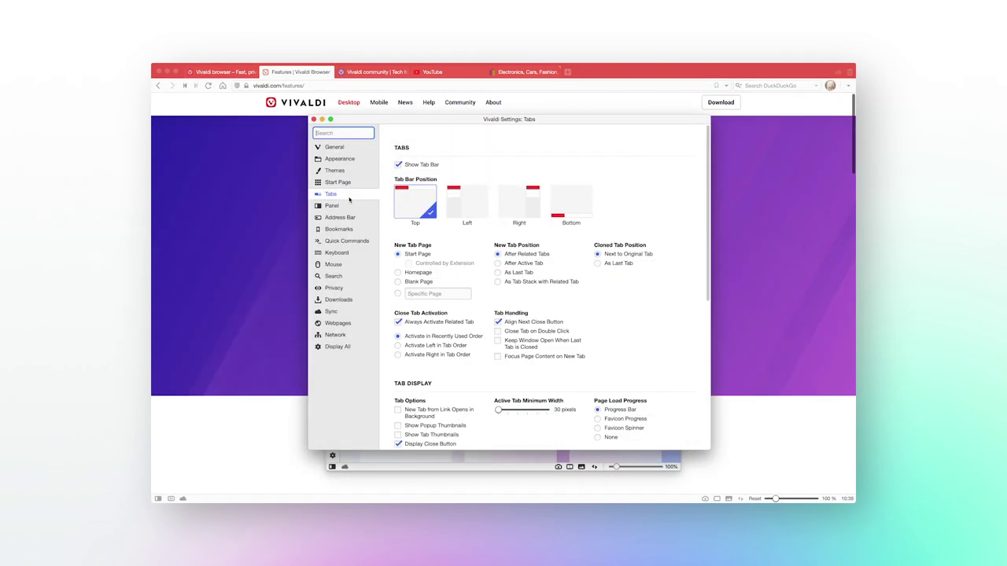
pyautogui.click(500, 284)
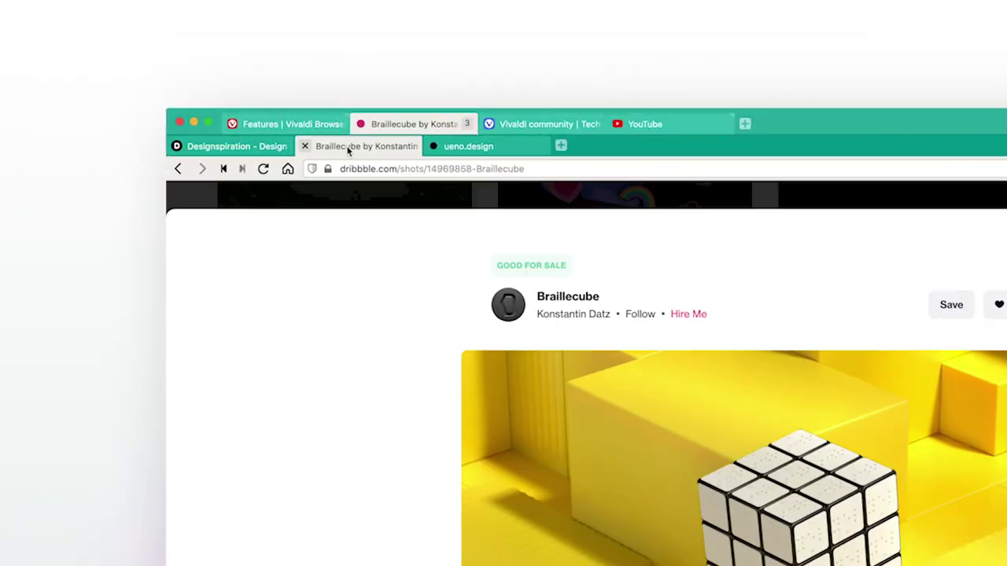
pyautogui.click(468, 147)
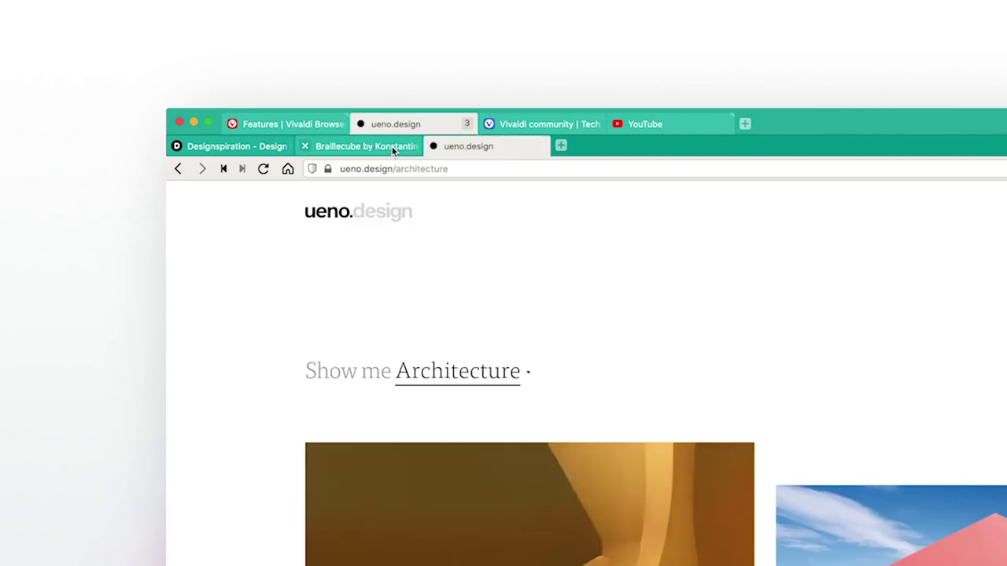
pyautogui.click(394, 148)
pyautogui.click(273, 148)
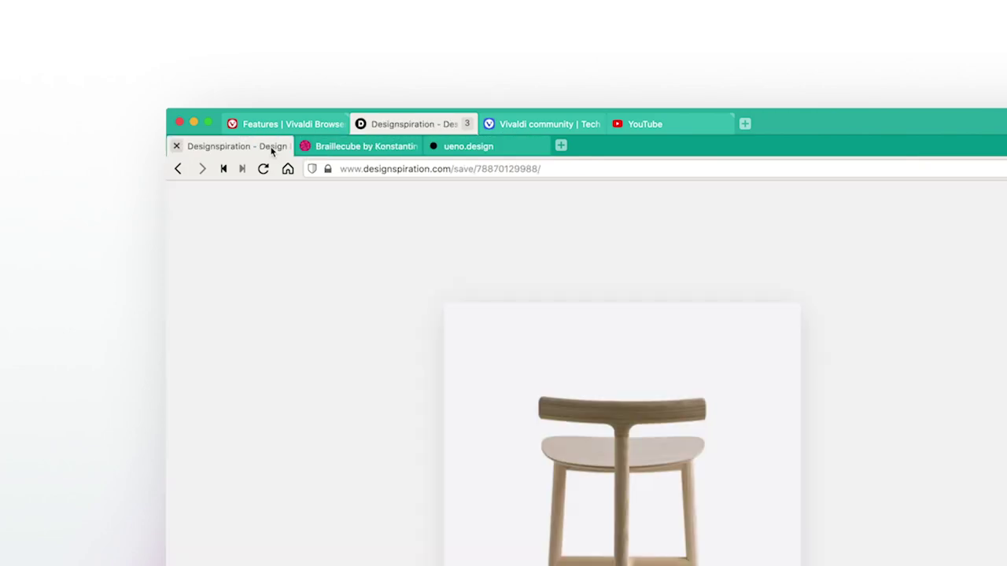
pyautogui.moveTo(273, 149); pyautogui.dragTo(367, 154)
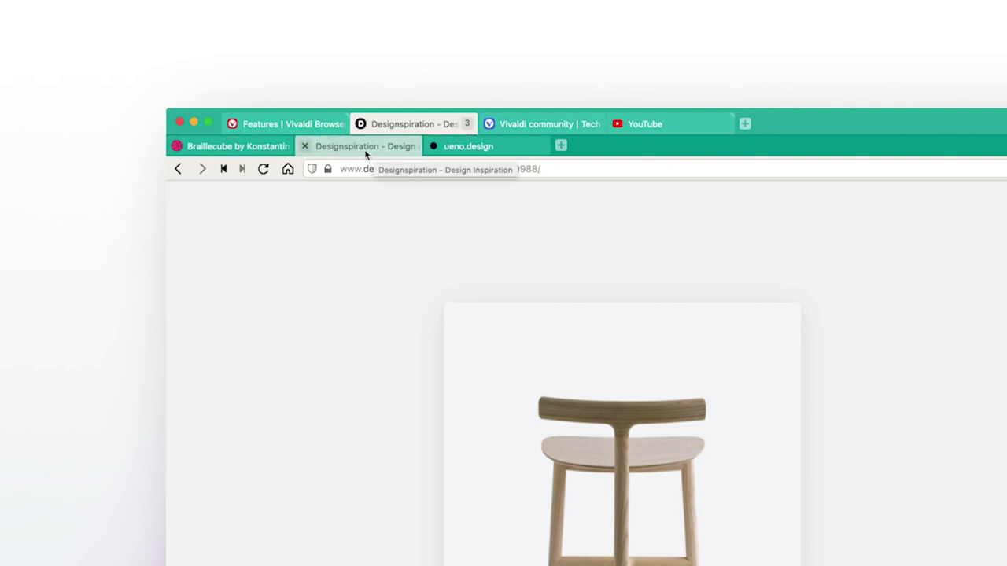
pyautogui.click(561, 147)
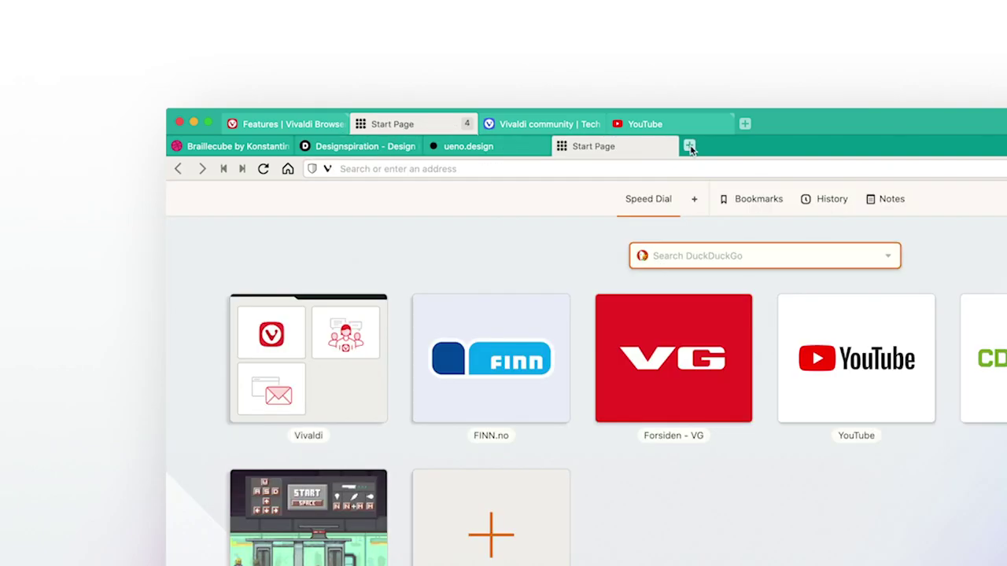
pyautogui.click(690, 145)
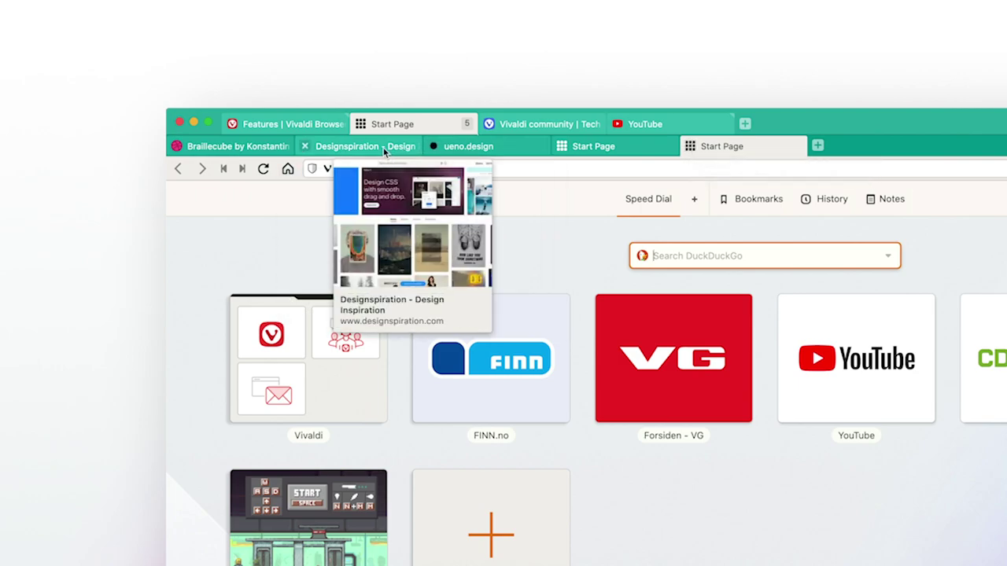
pyautogui.moveTo(258, 149)
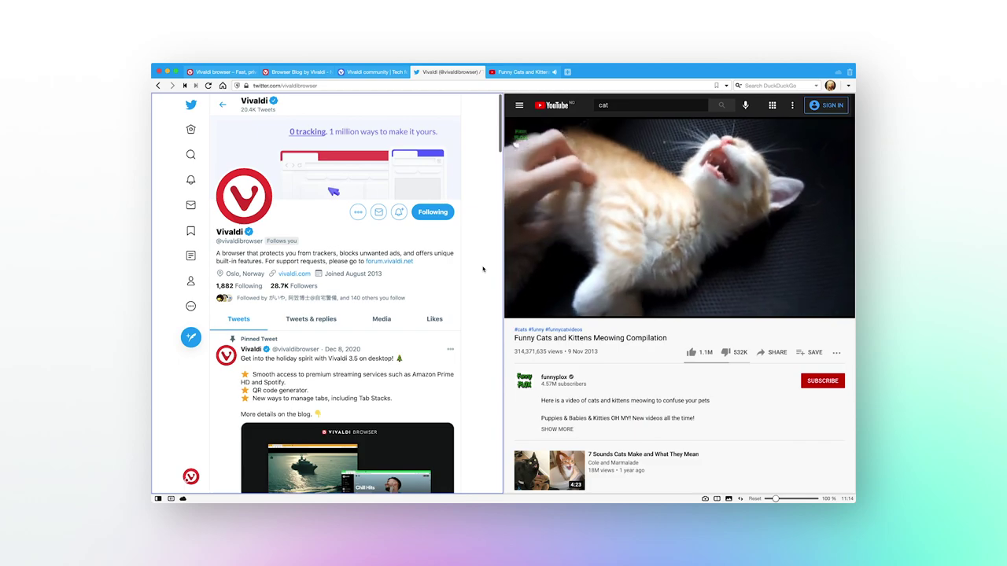
# Tile the Booking.com and Airbnb Iceland tabs, change the layout and widen the Booking.com pane.
pyautogui.scroll(-10, 483, 269)
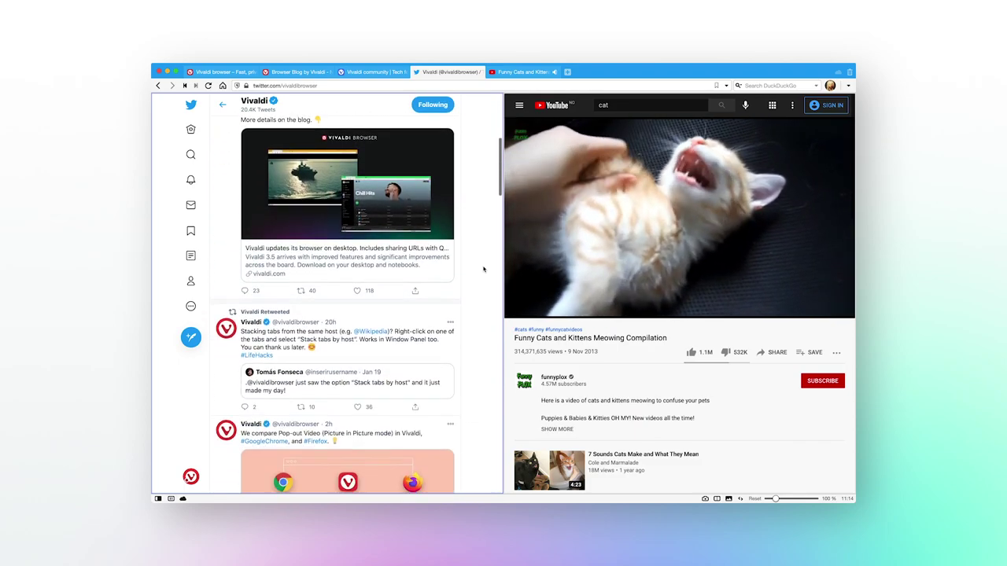
pyautogui.scroll(-10, 483, 269)
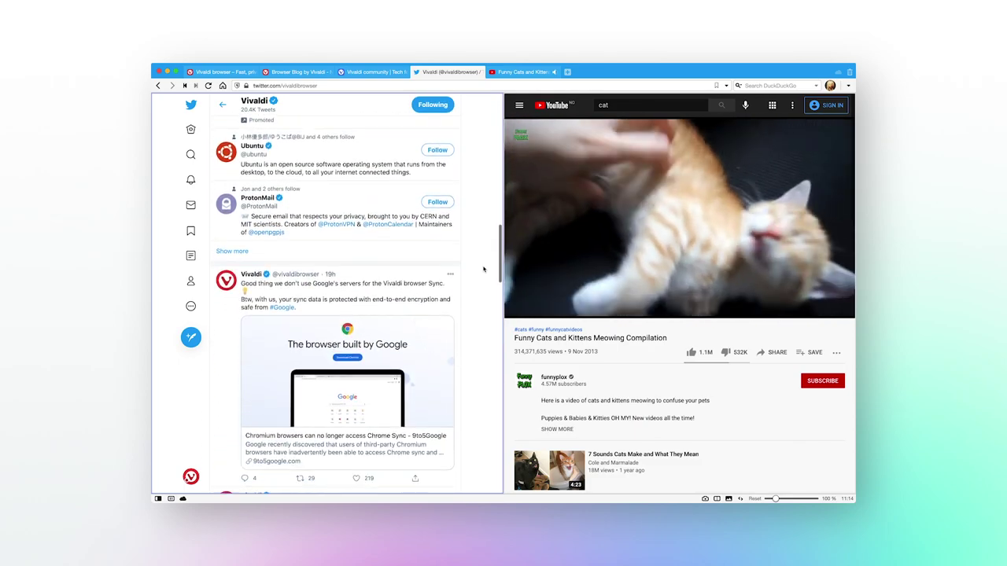
pyautogui.scroll(-10, 483, 269)
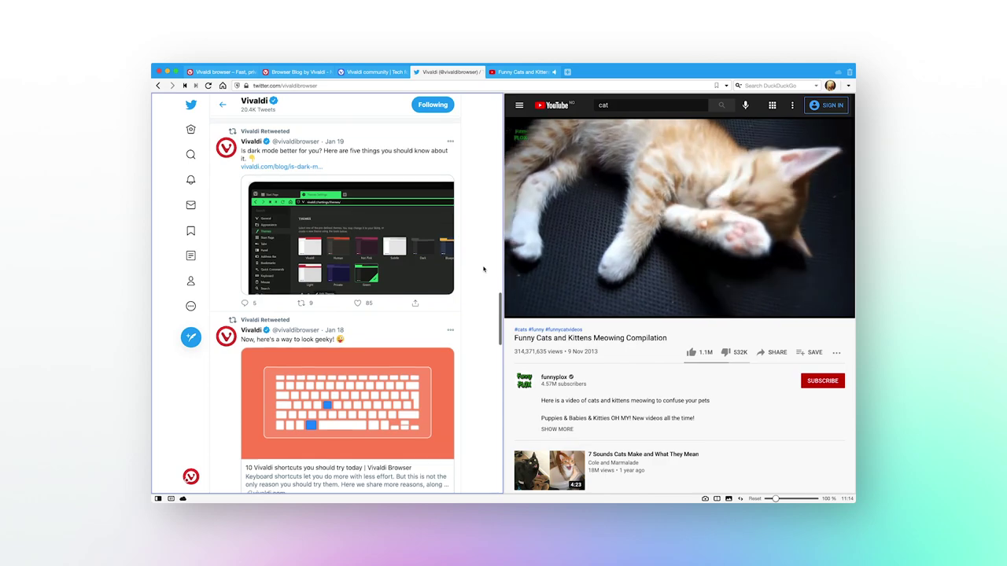
pyautogui.scroll(-3, 483, 269)
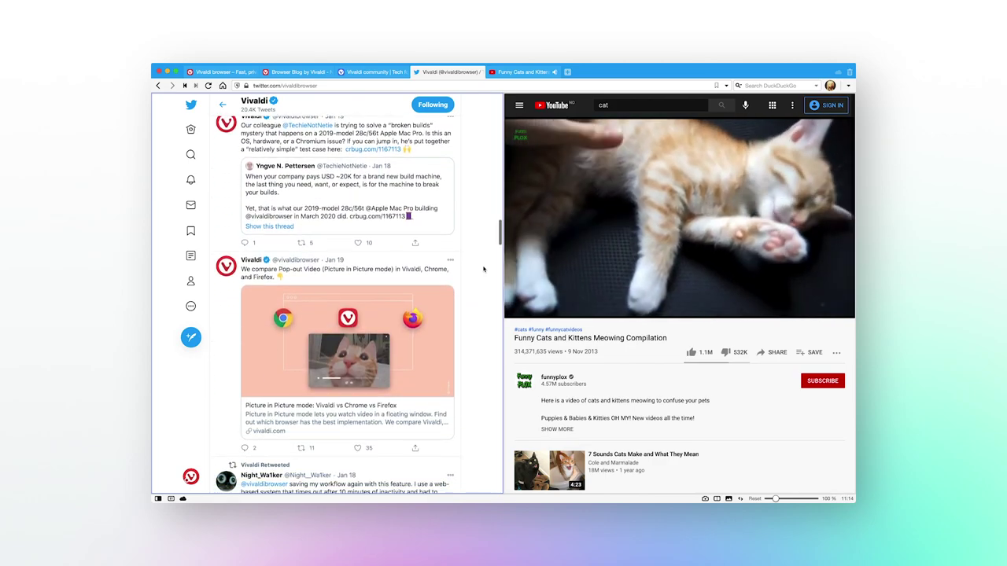
pyautogui.scroll(-3, 483, 269)
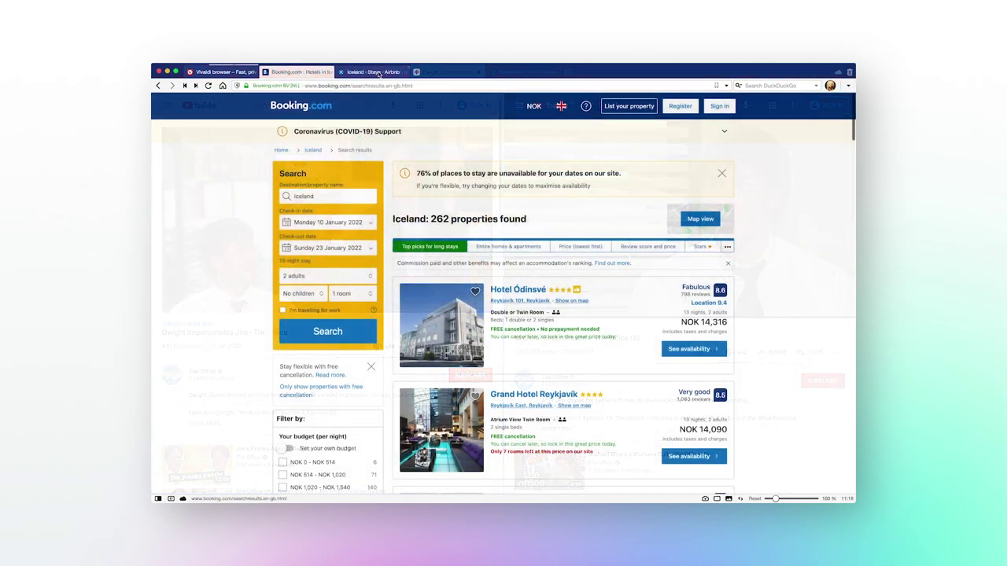
pyautogui.keyDown('shift'); pyautogui.click(370, 72); pyautogui.keyUp('shift')
pyautogui.rightClick(377, 73)
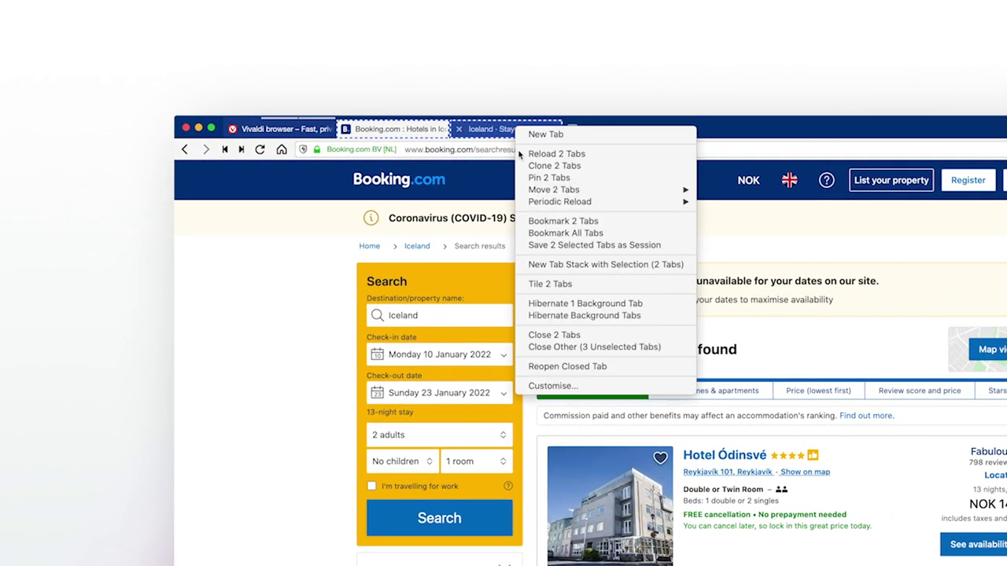
pyautogui.click(539, 284)
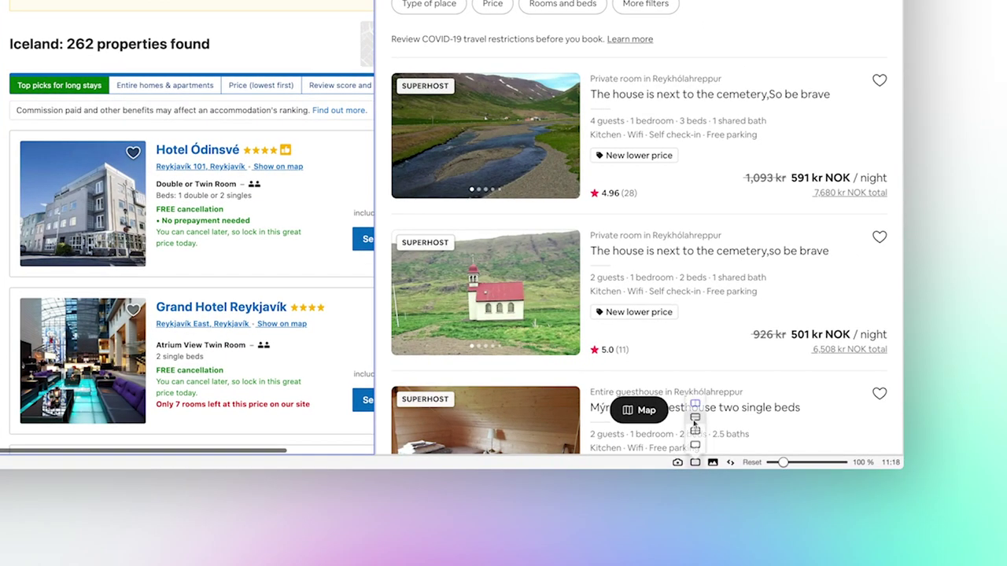
pyautogui.click(693, 425)
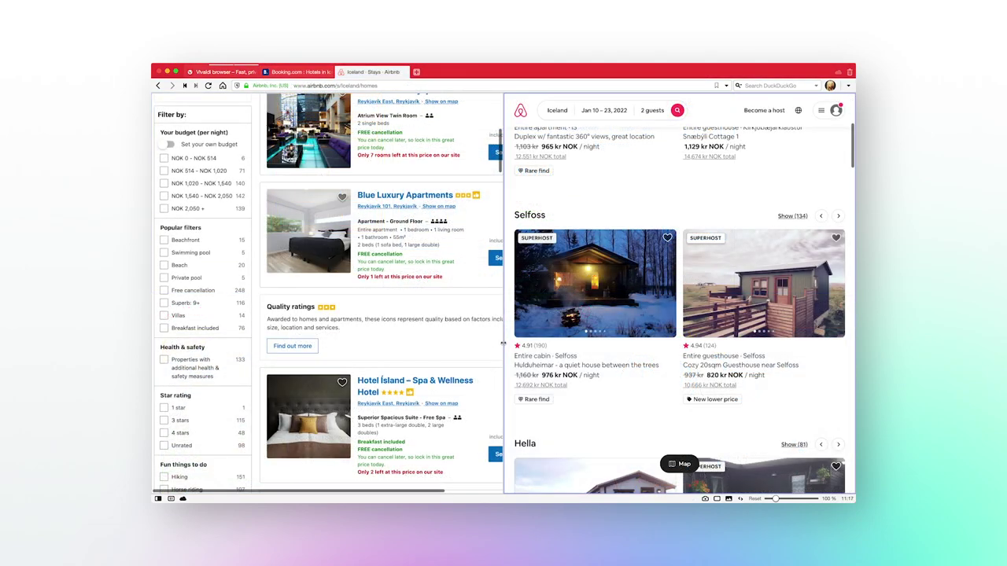
pyautogui.moveTo(573, 341); pyautogui.dragTo(645, 341)
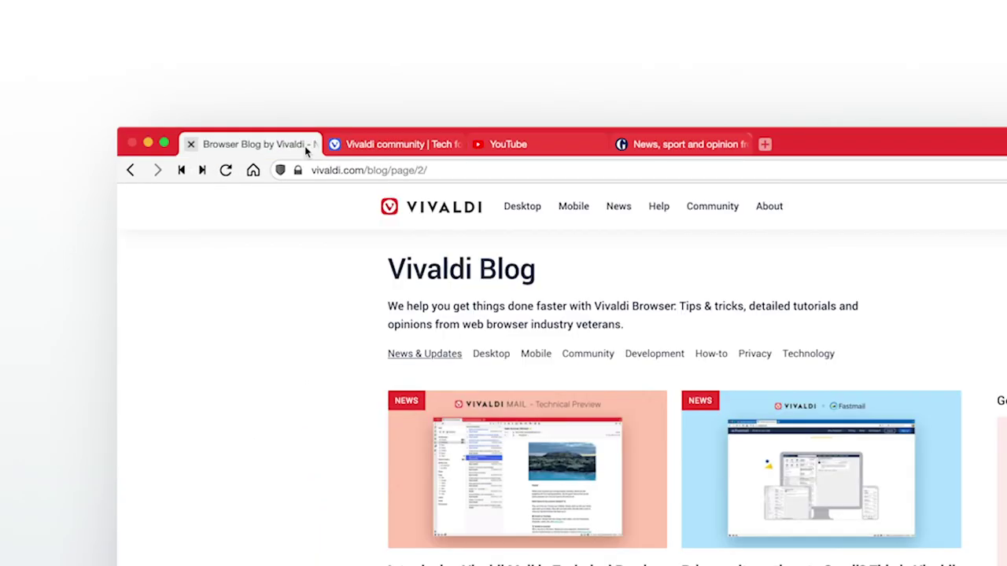
# From the Vivaldi community tab, create New Theme 1 with corner rounding raised to 14px.
pyautogui.click(396, 147)
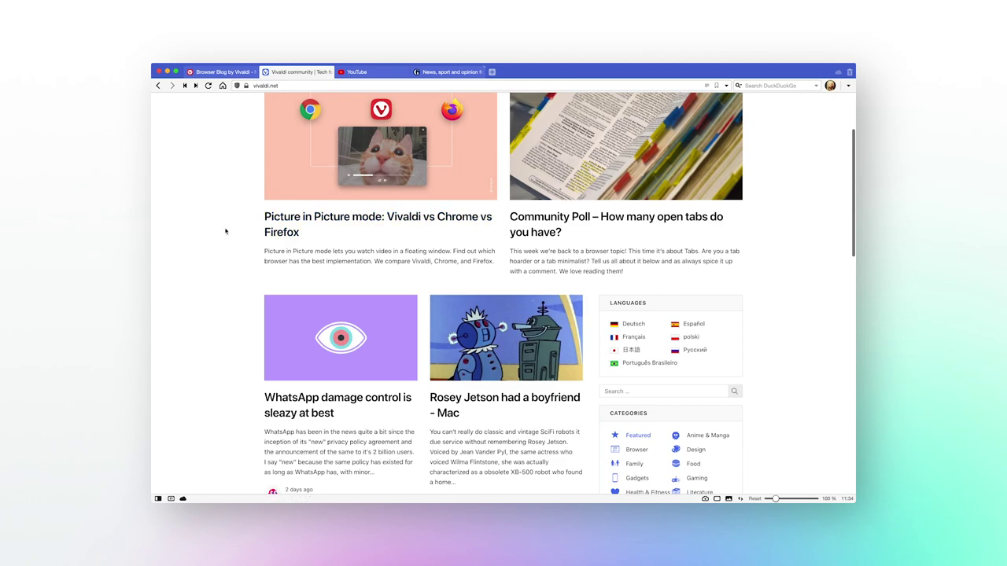
pyautogui.press('super+comma')
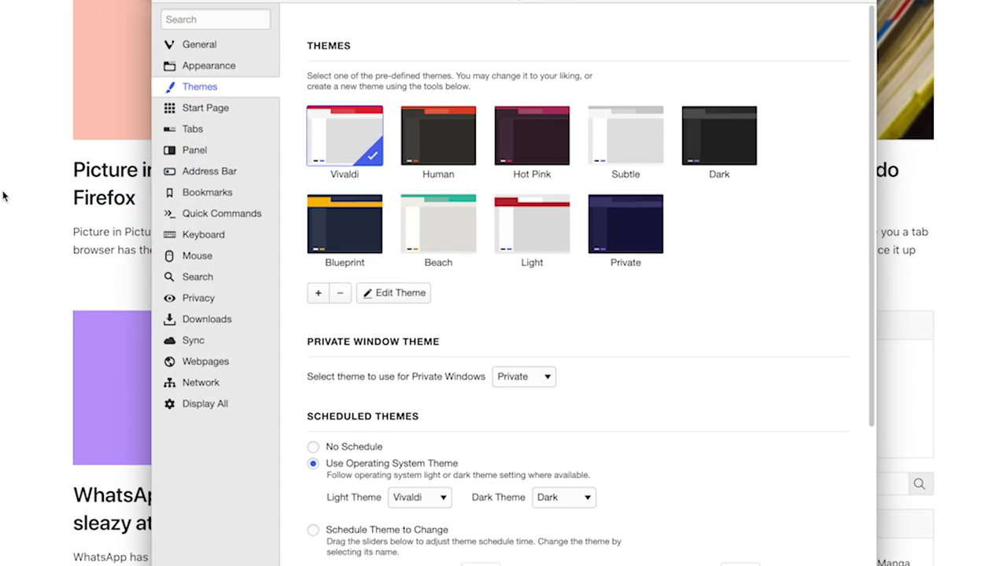
pyautogui.click(405, 295)
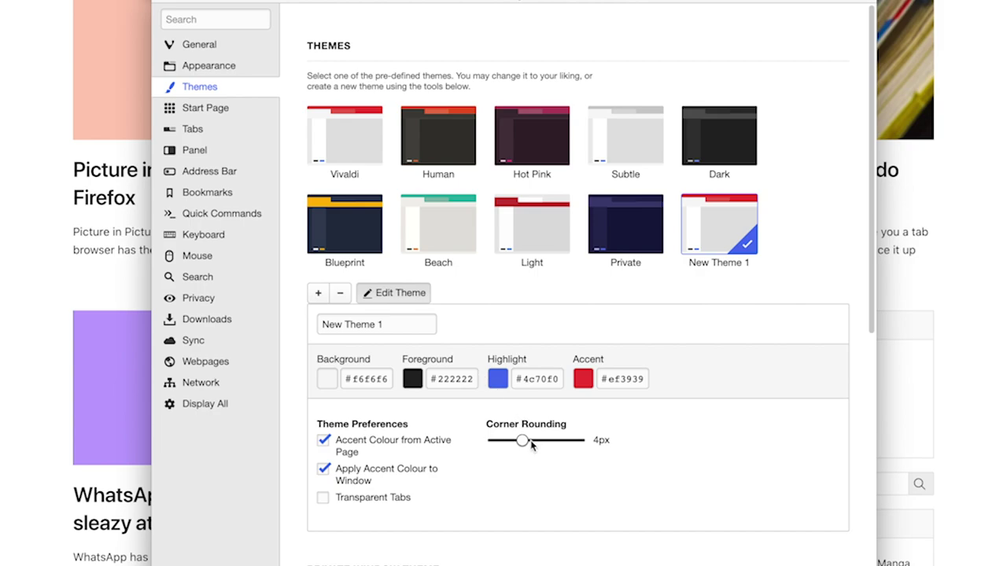
pyautogui.moveTo(531, 446); pyautogui.dragTo(580, 448)
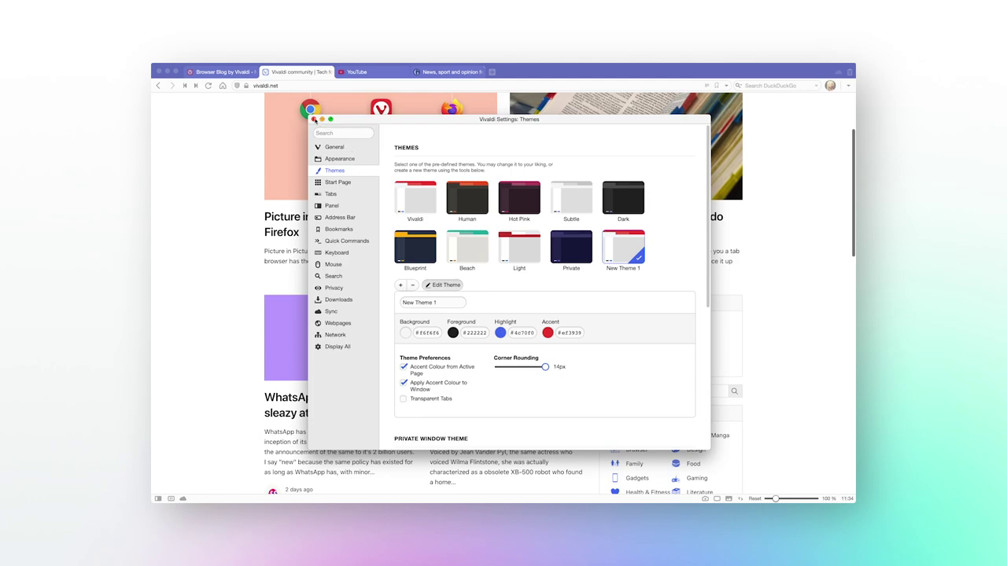
pyautogui.click(314, 119)
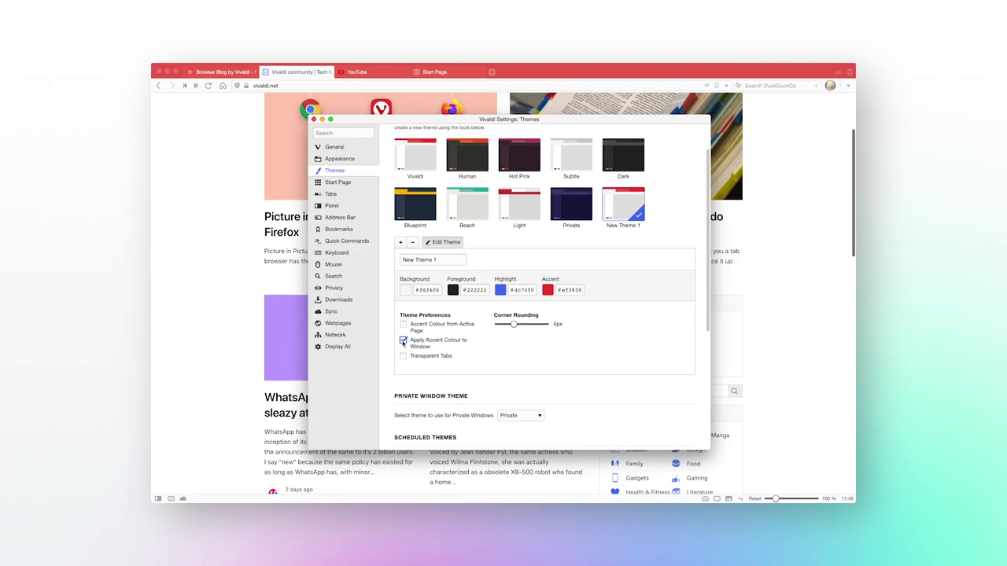
pyautogui.click(403, 340)
# Toggle Accent Colour from Active Page and Apply Accent Colour to Window, leaving Apply checked.
pyautogui.click(402, 324)
pyautogui.click(404, 340)
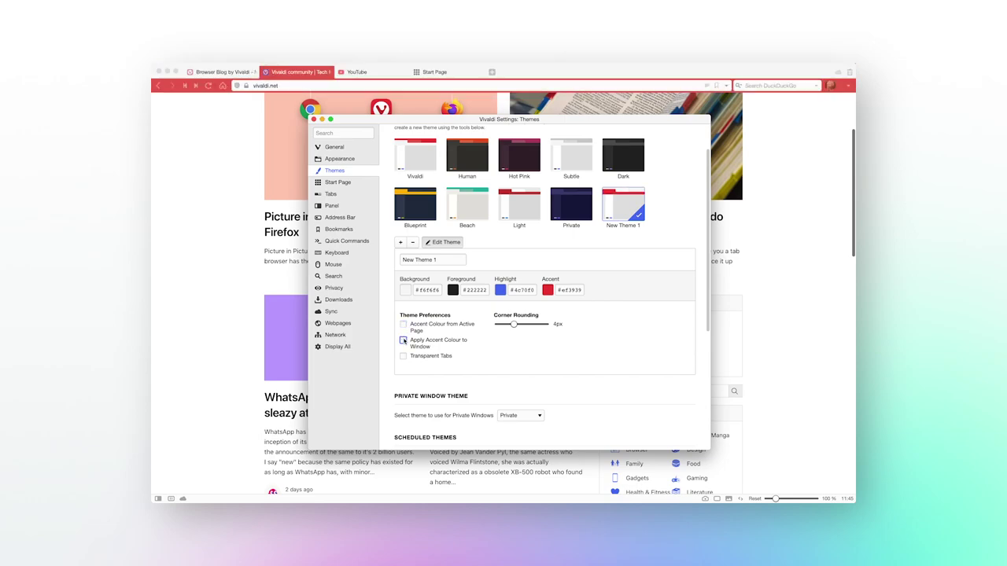
pyautogui.click(404, 340)
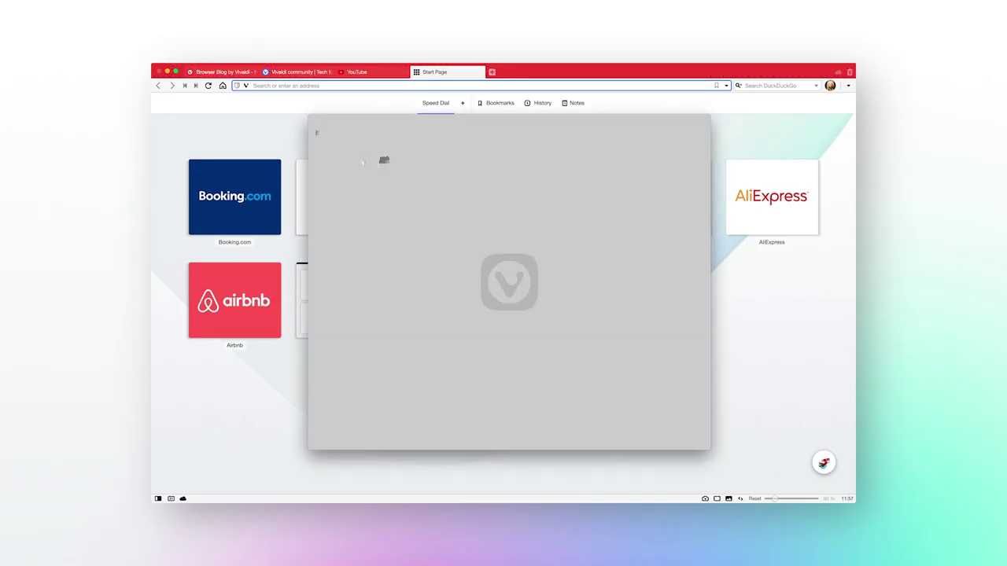
# Scroll down through the Themes settings.
pyautogui.scroll(-3, 470, 399)
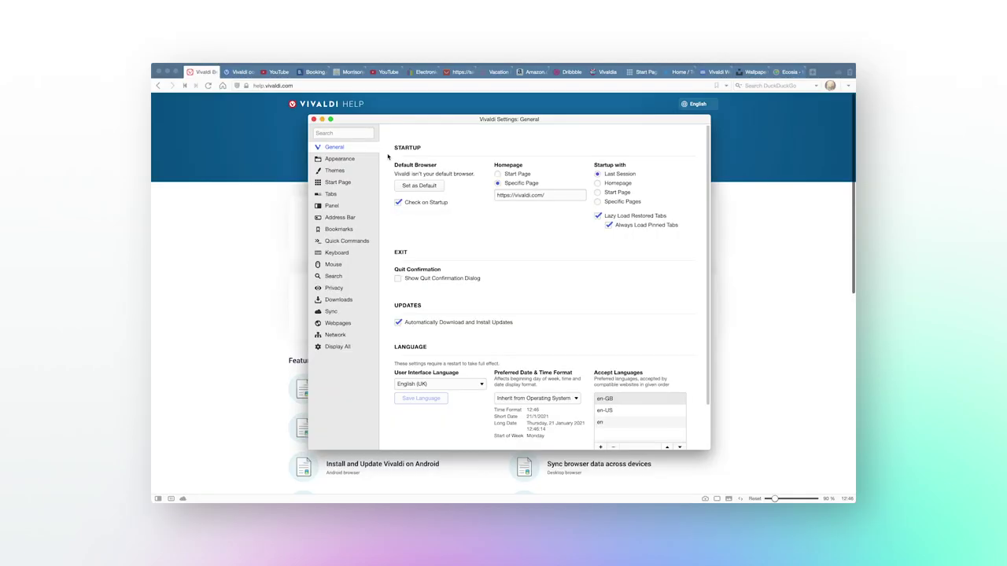
# In the Tabs settings, drag Active Tab Minimum Width from 30 up to 90 pixels.
pyautogui.click(341, 195)
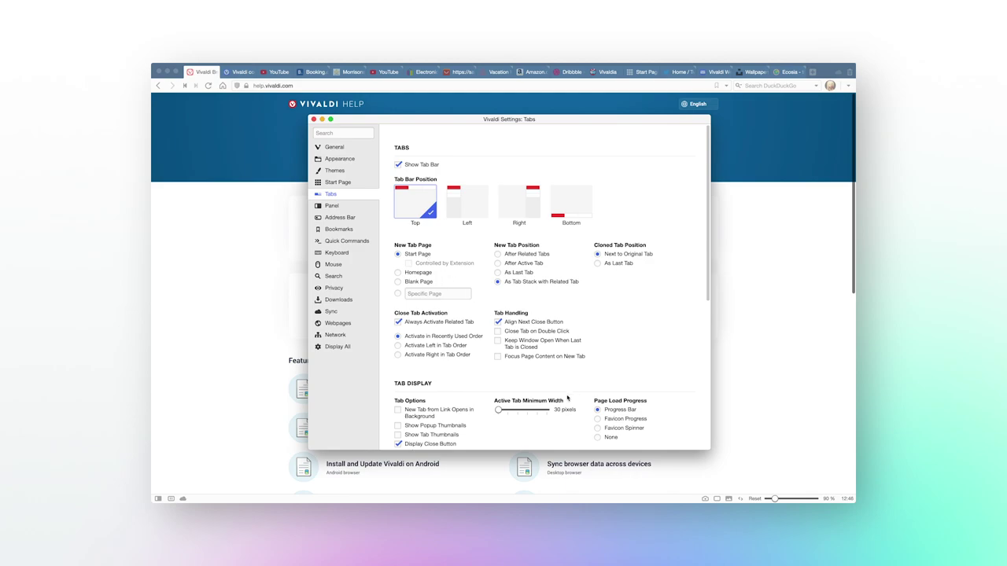
pyautogui.scroll(-3, 567, 398)
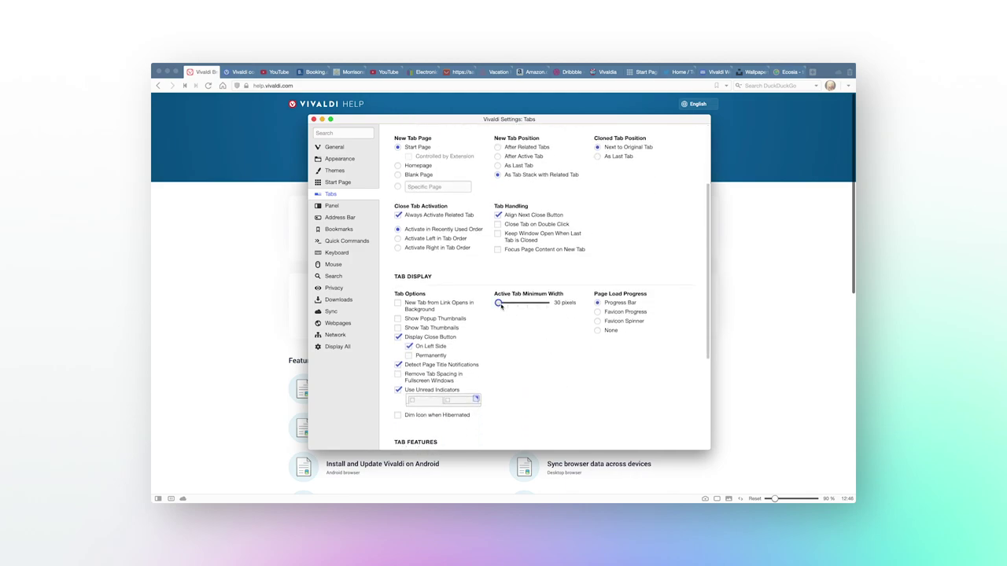
pyautogui.moveTo(502, 305)
pyautogui.mouseDown()
pyautogui.moveTo(549, 307)
pyautogui.moveTo(516, 305)
pyautogui.mouseUp()
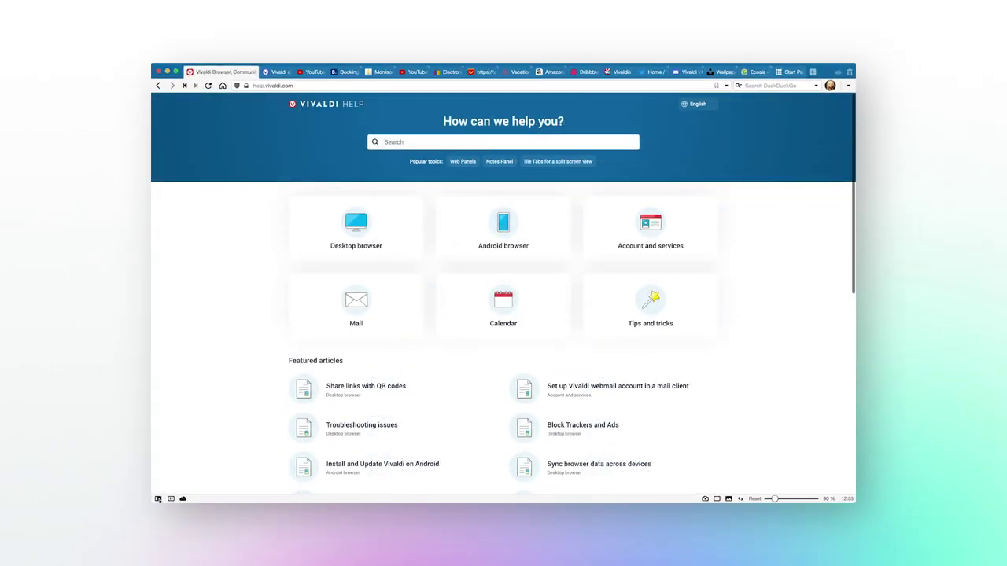
# Open the Window panel and move the Vivaldi Browser tab to the top of the list.
pyautogui.click(158, 499)
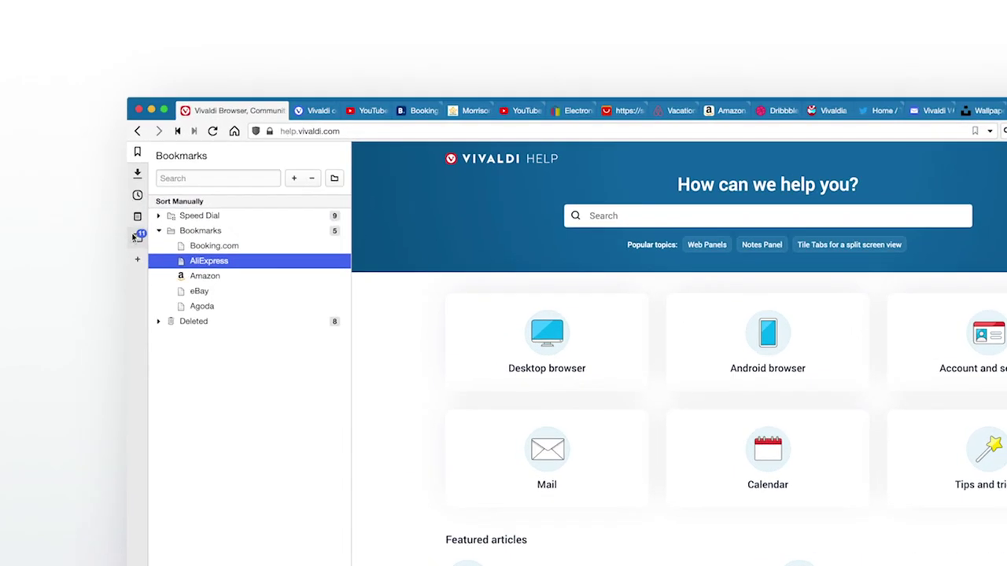
pyautogui.click(136, 236)
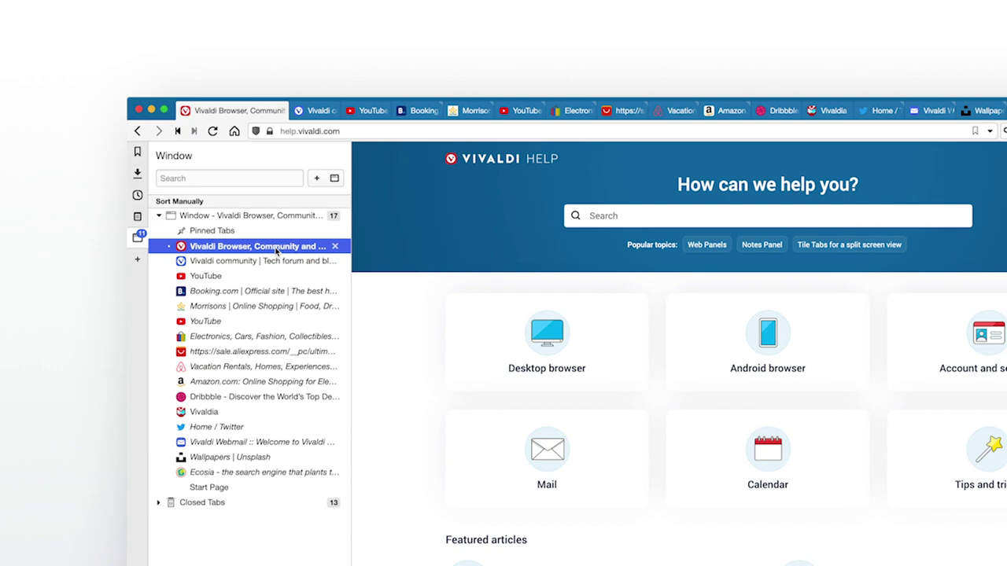
pyautogui.moveTo(276, 250); pyautogui.dragTo(274, 335)
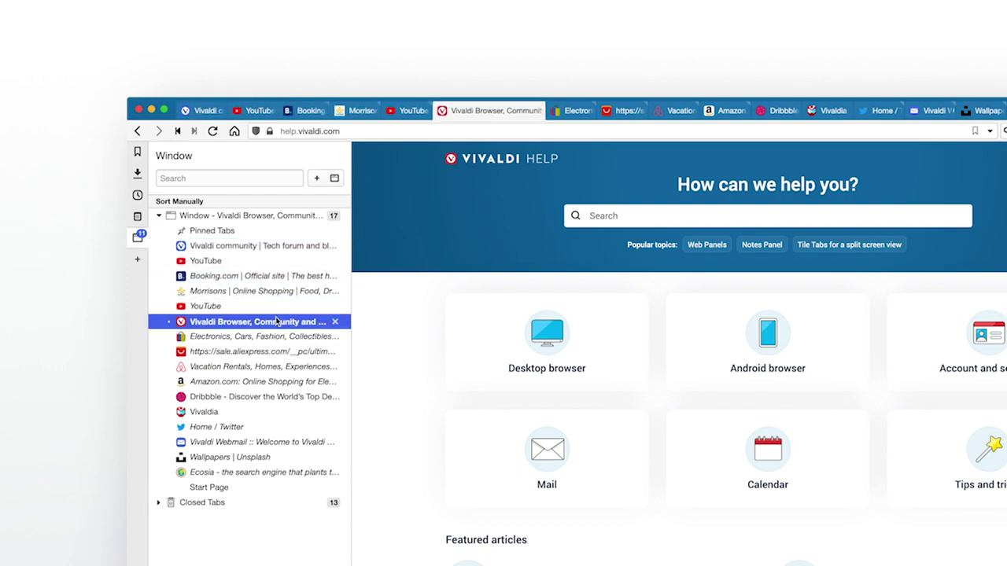
pyautogui.moveTo(277, 324); pyautogui.dragTo(276, 269)
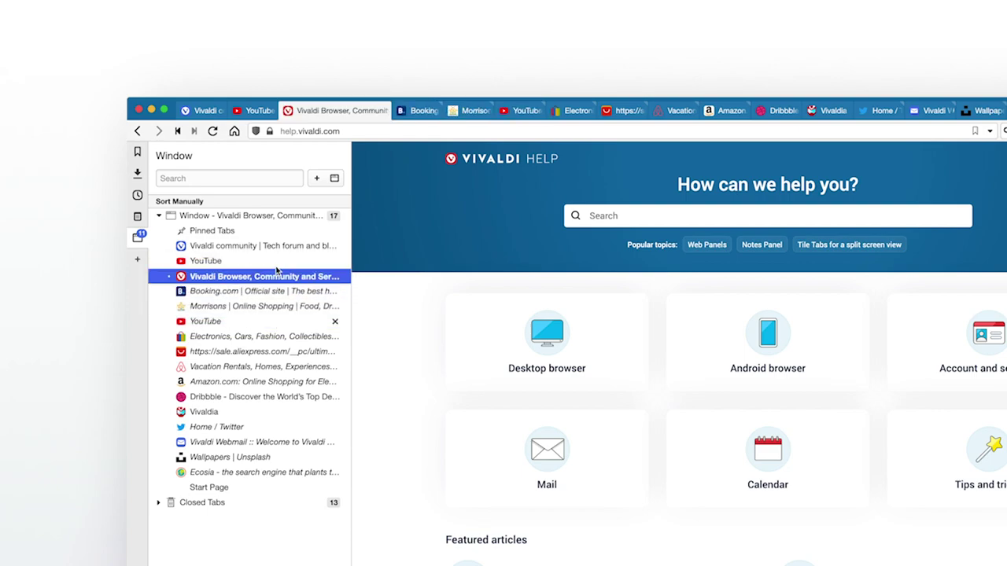
pyautogui.moveTo(276, 276); pyautogui.dragTo(276, 244)
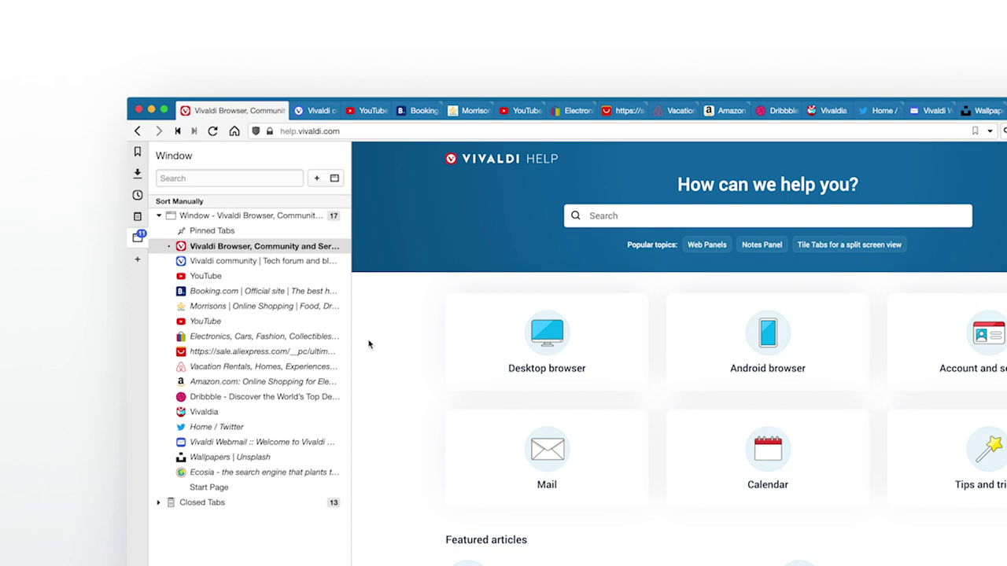
# Drag the Vivaldi community and YouTube tabs onto Vivaldi Browser to form a three-tab stack.
pyautogui.click(296, 264)
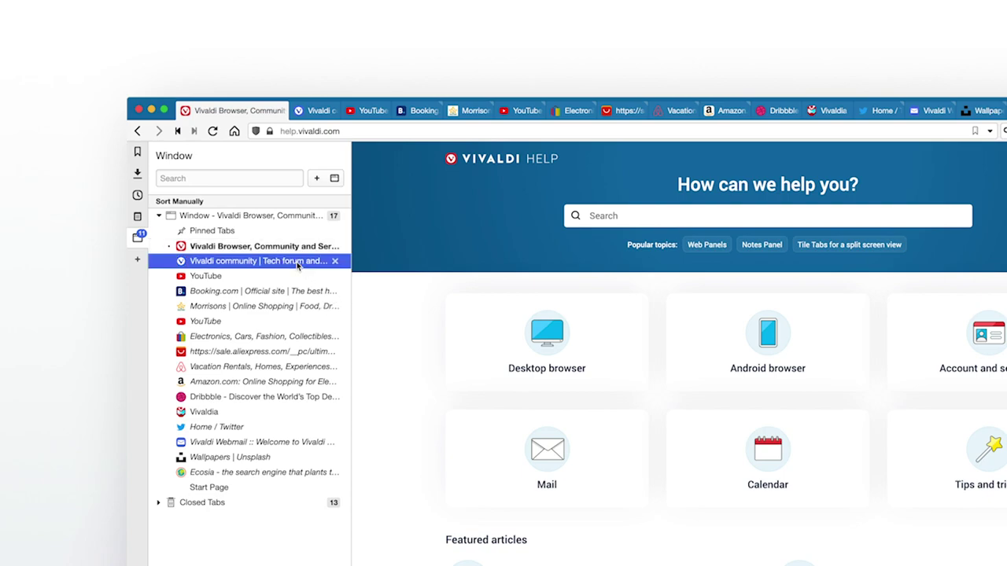
pyautogui.moveTo(291, 267); pyautogui.dragTo(289, 251)
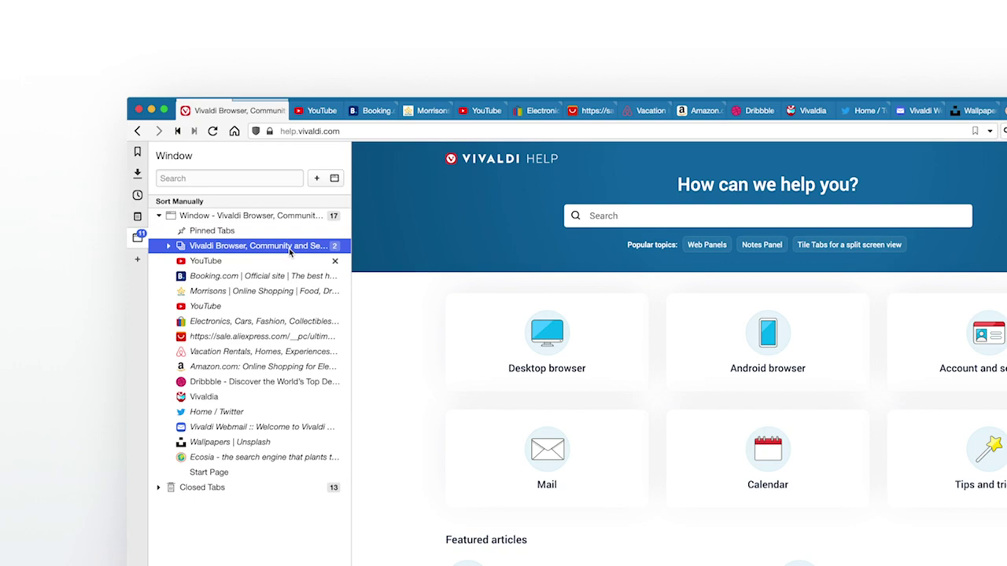
pyautogui.moveTo(287, 261); pyautogui.dragTo(286, 249)
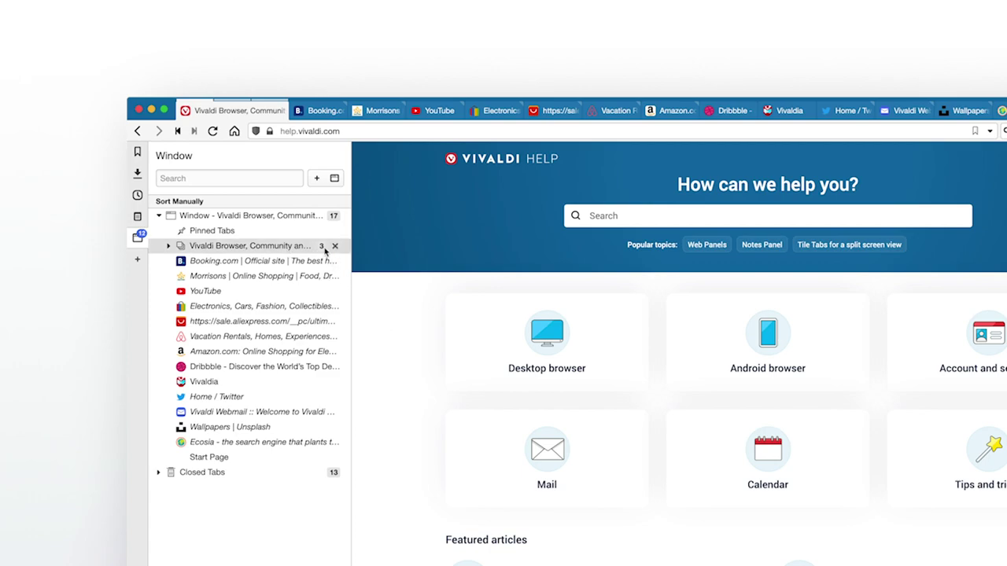
pyautogui.rightClick(325, 246)
# Tile the three-tab stack from the Window panel so the pages display side by side.
pyautogui.click(345, 324)
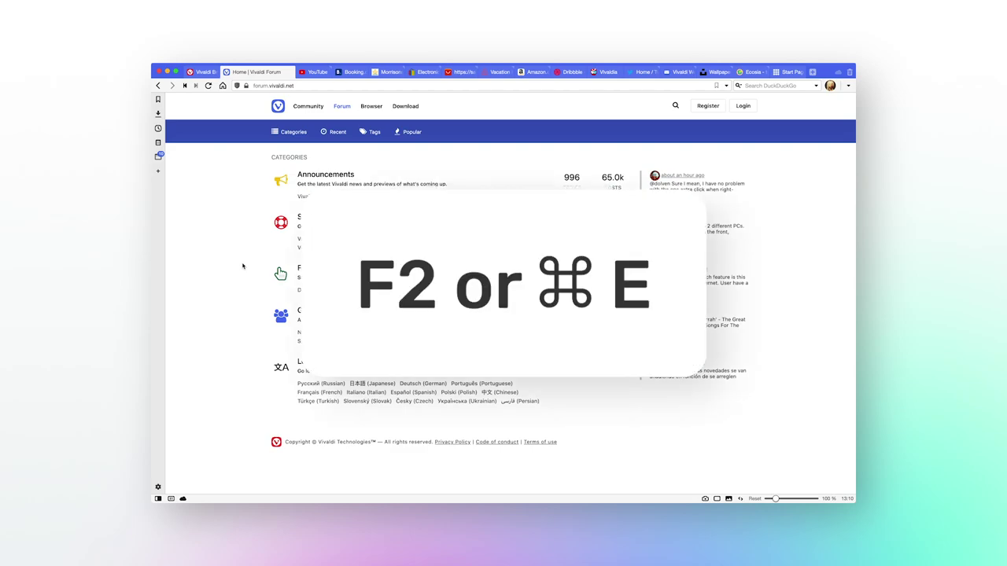
# Open Quick Commands with F2 and browse the list of open tabs.
pyautogui.press('F2')
pyautogui.press('Down')
pyautogui.press('Down')
pyautogui.press('Down')
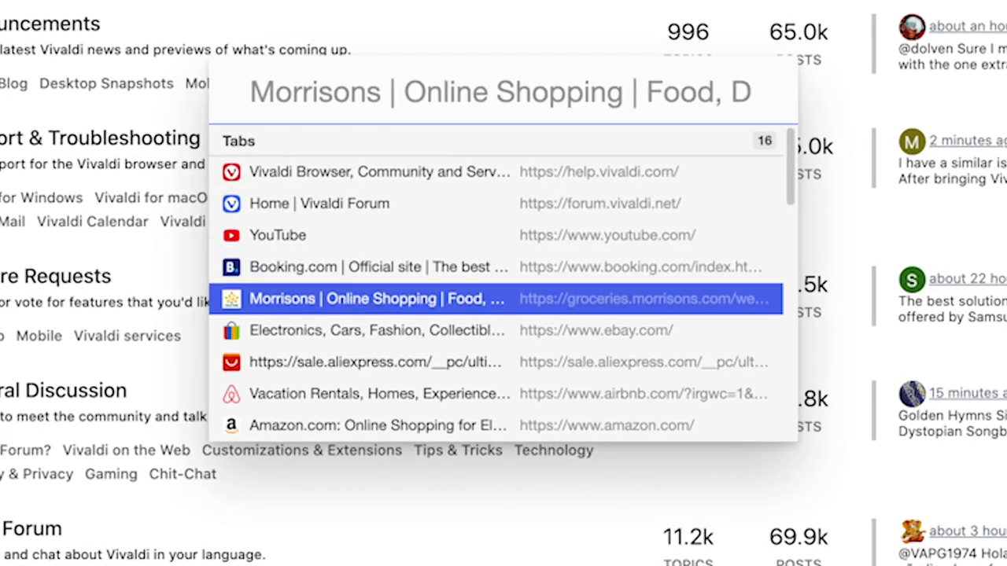
pyautogui.press('Down')
pyautogui.press('Down')
pyautogui.press('Down')
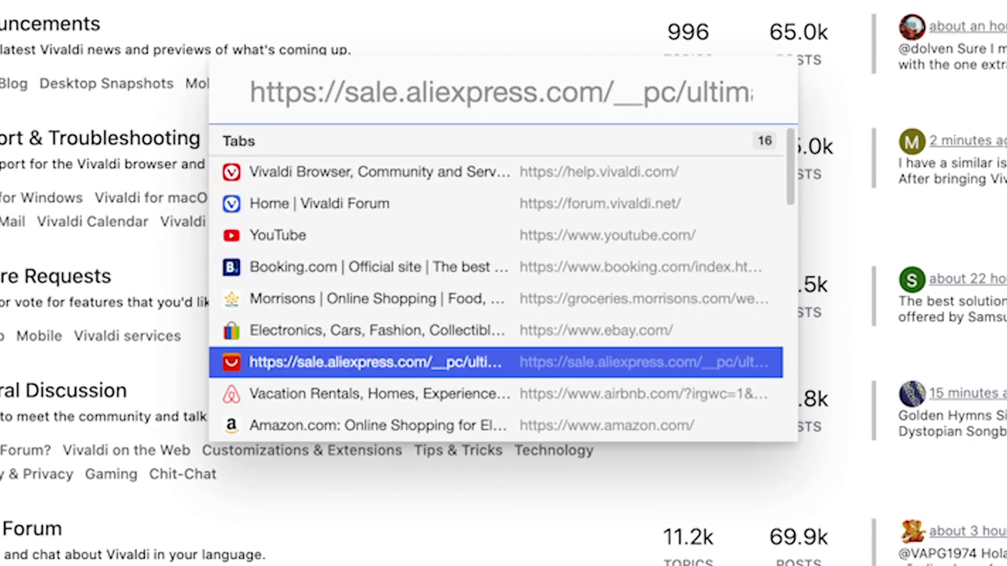
pyautogui.press('Up')
pyautogui.press('Up')
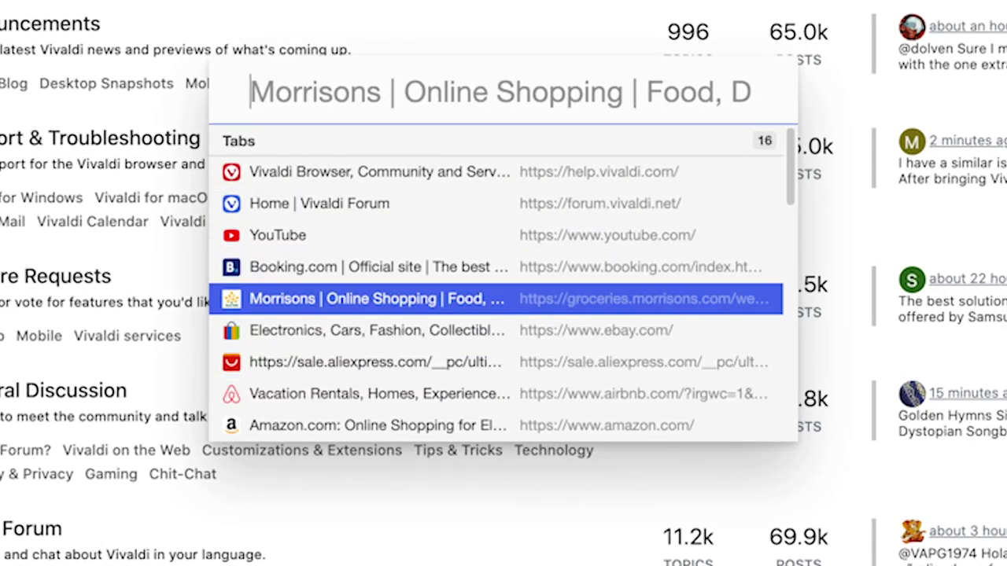
pyautogui.press('Up')
pyautogui.press('Up')
pyautogui.press('Up')
pyautogui.press('Up')
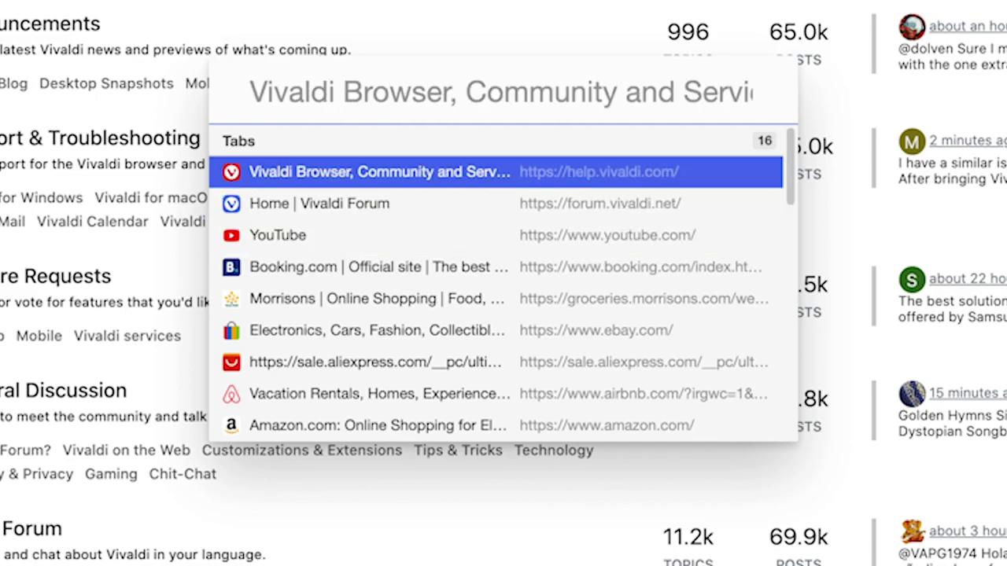
# Filter the tab list by 'vivaldi', moving between Vivaldi Webmail and Vivaldi Browser.
pyautogui.write('vivaldi')
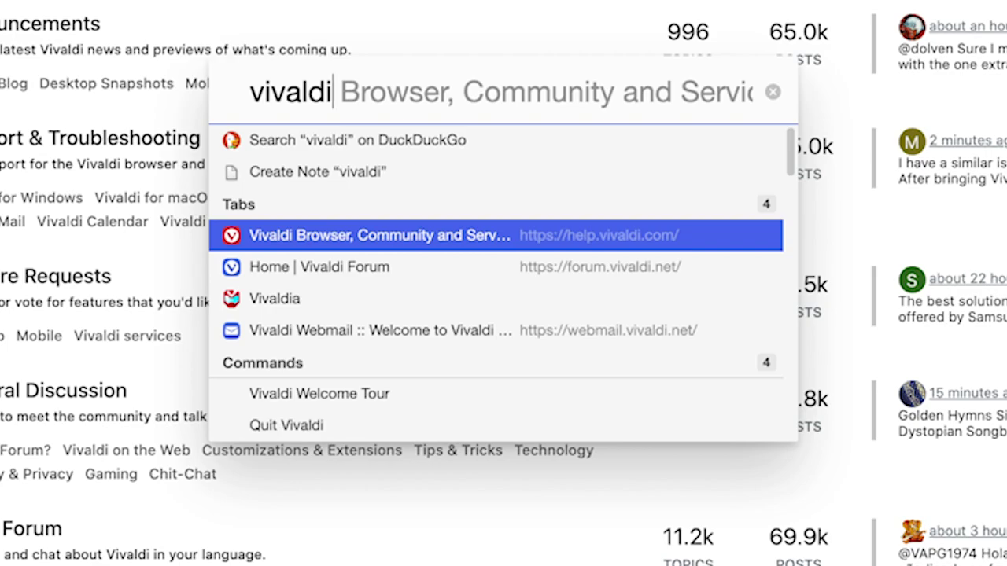
pyautogui.press('Down')
pyautogui.press('Down')
pyautogui.press('Down')
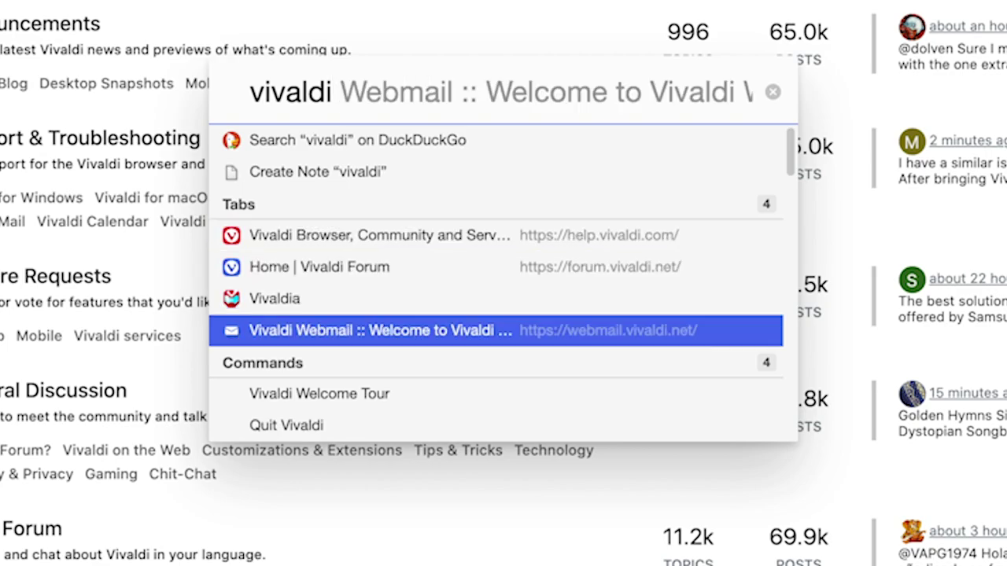
pyautogui.press('Up')
pyautogui.press('Up')
pyautogui.press('Up')
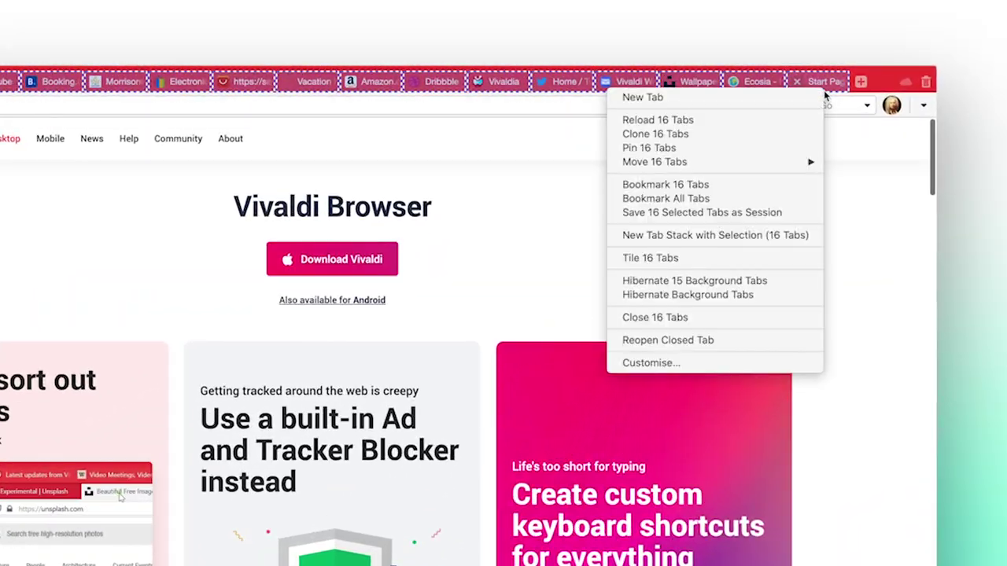
# Save the 16 selected tabs as a session named 'My Stack'.
pyautogui.click(804, 215)
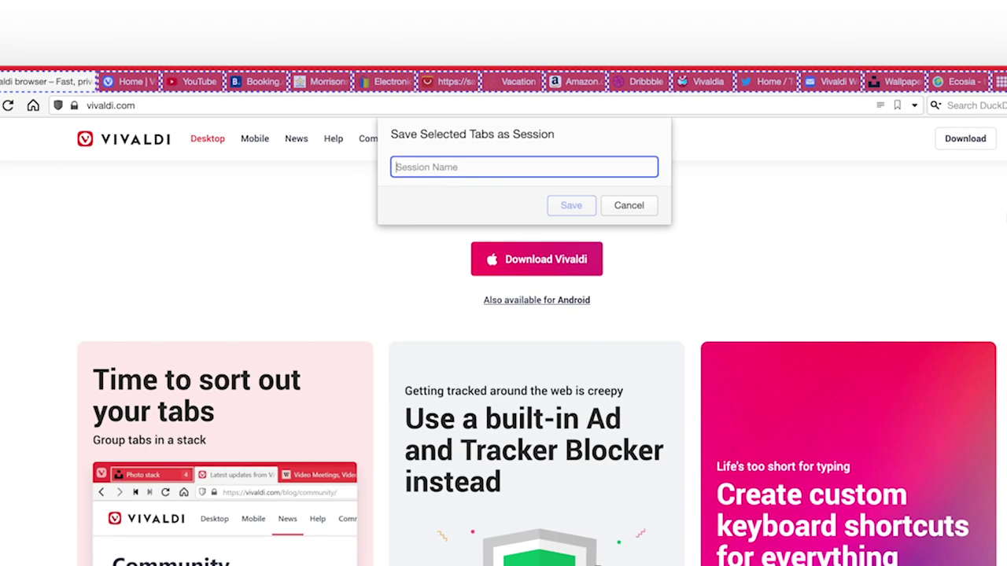
pyautogui.write('My Stack')
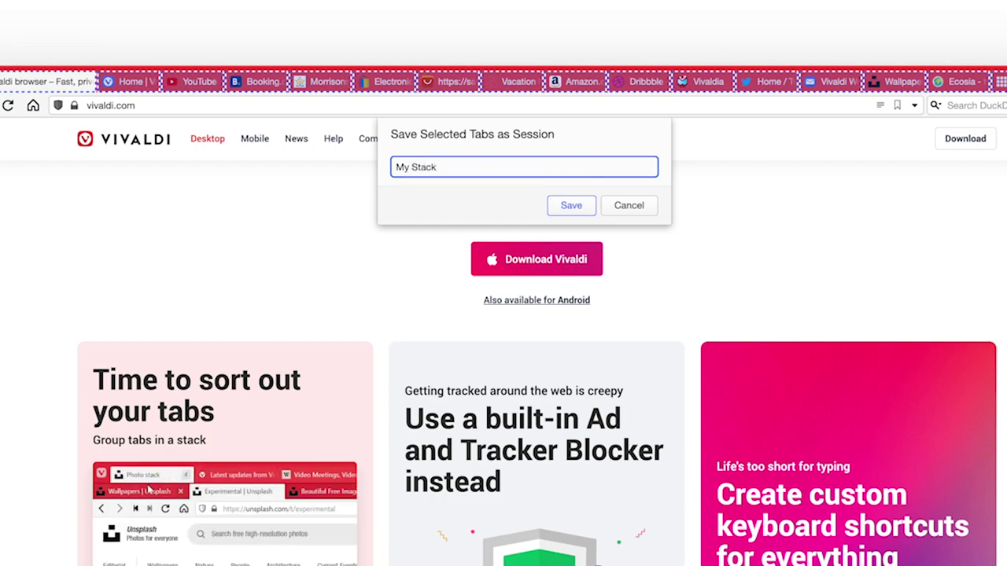
pyautogui.press('Return')
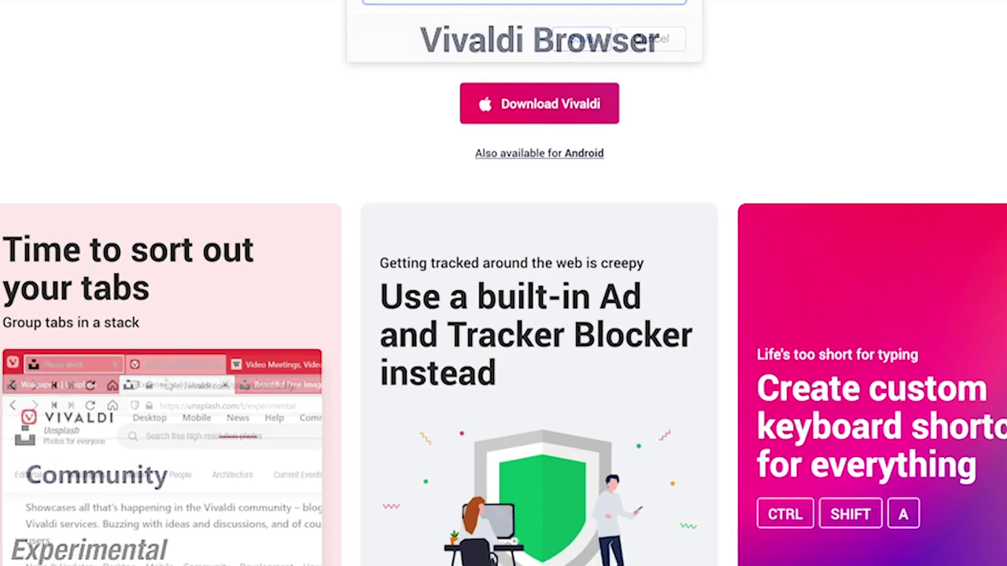
# Search 'save' in Quick Commands to compare session commands, then open File > Open Saved Session.
pyautogui.press('super+e')
pyautogui.write('save')
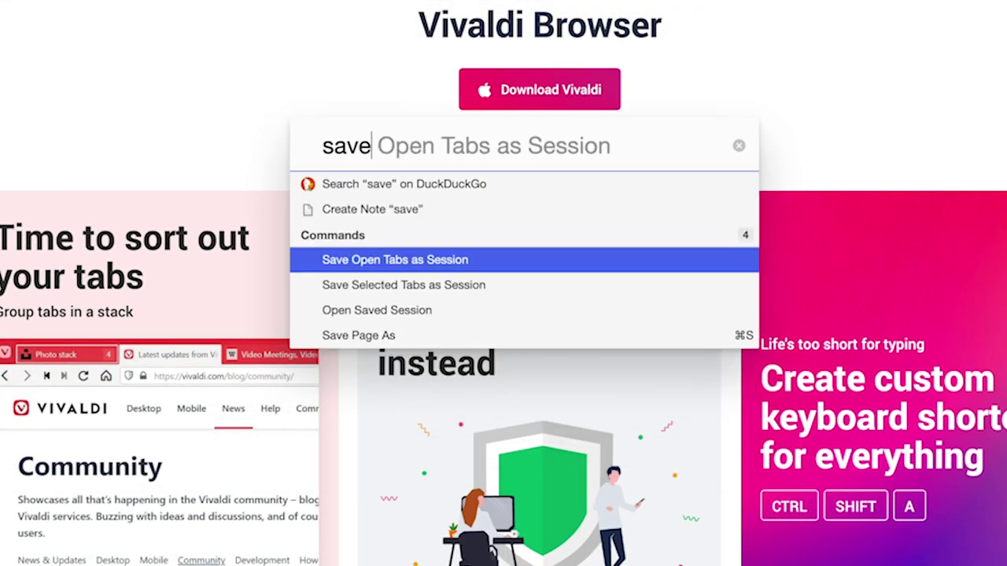
pyautogui.press('Down')
pyautogui.press('Up')
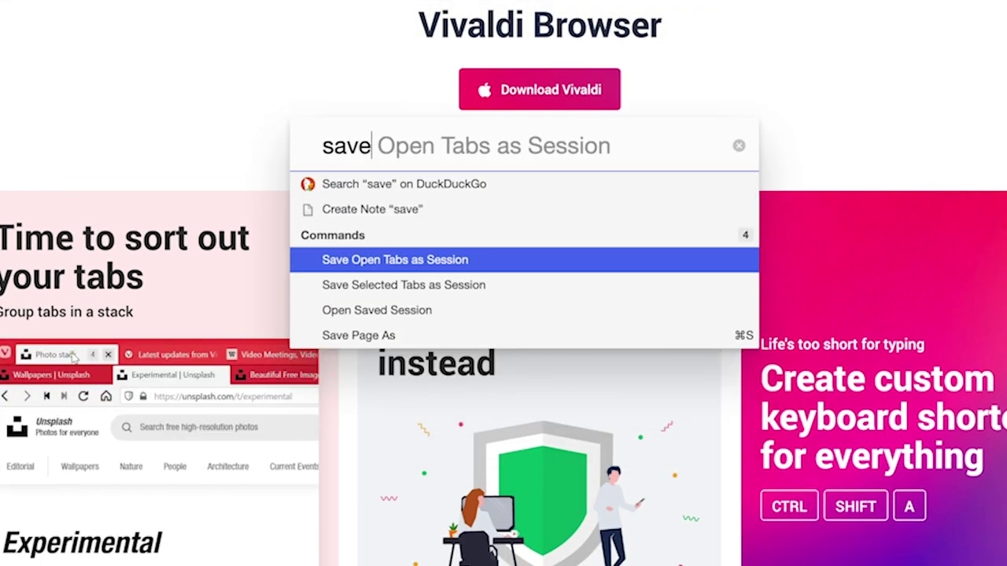
pyautogui.press('Down')
pyautogui.press('Up')
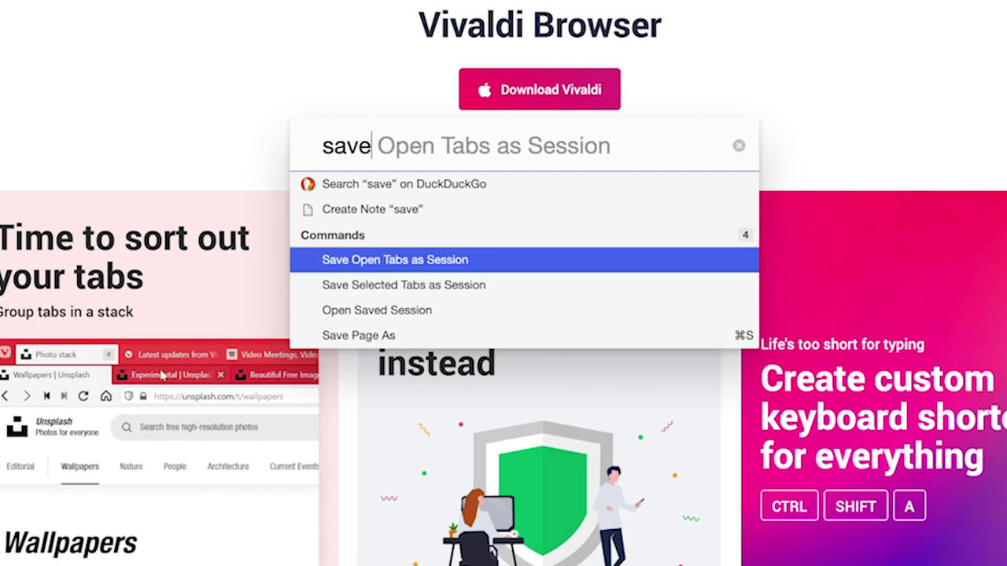
pyautogui.press('Escape')
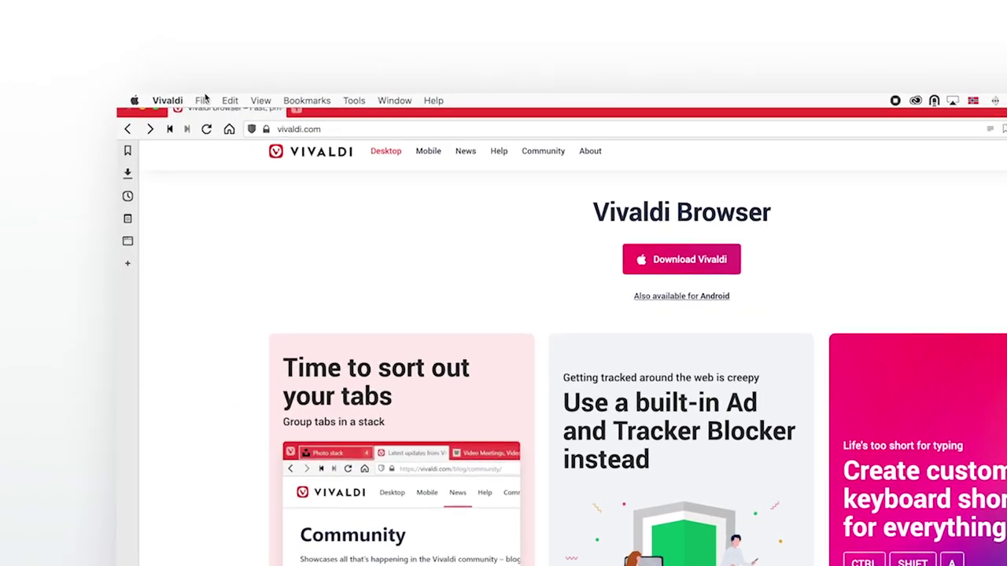
pyautogui.click(205, 68)
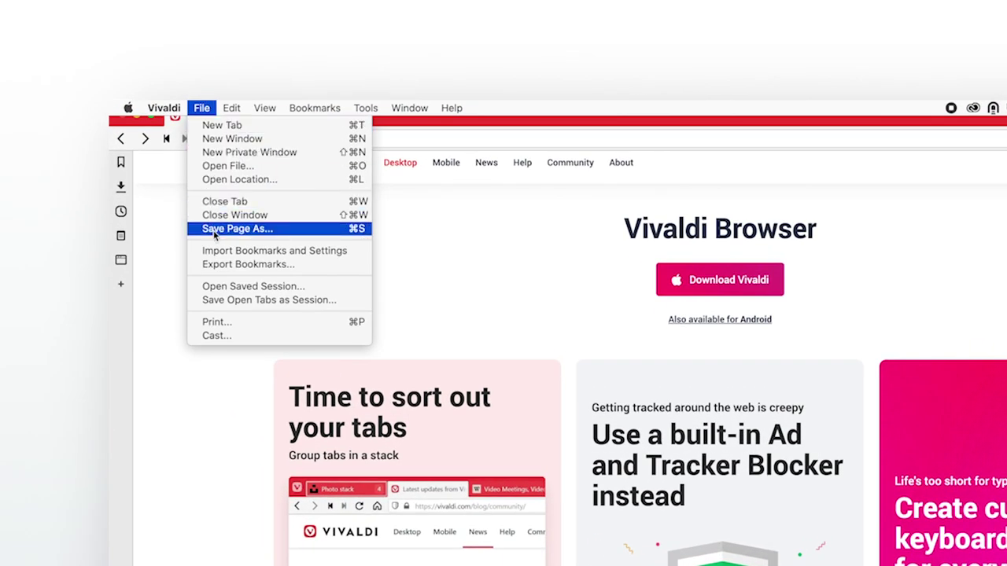
pyautogui.click(218, 287)
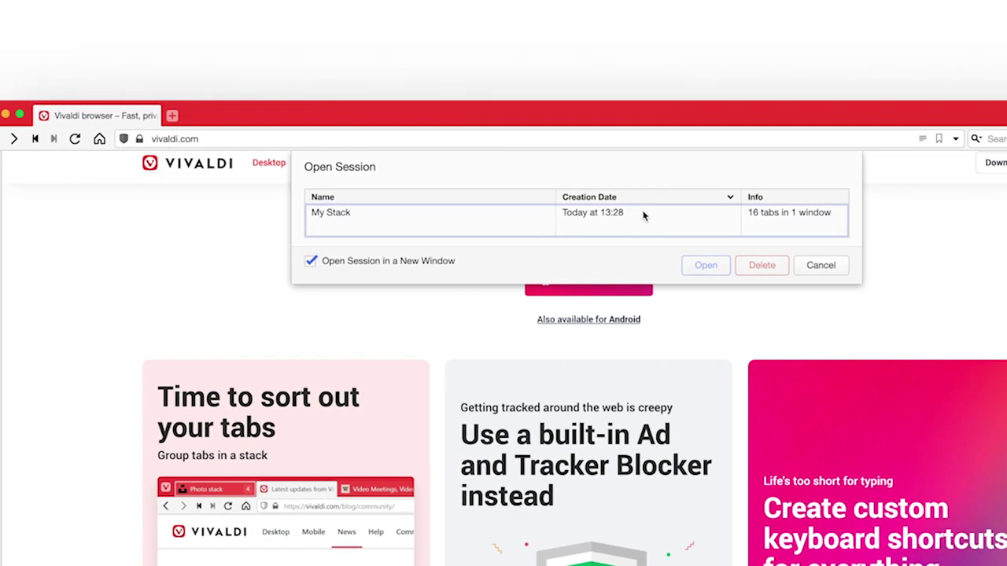
# Open the My Stack session in a new window from the Open Session dialog.
pyautogui.click(637, 266)
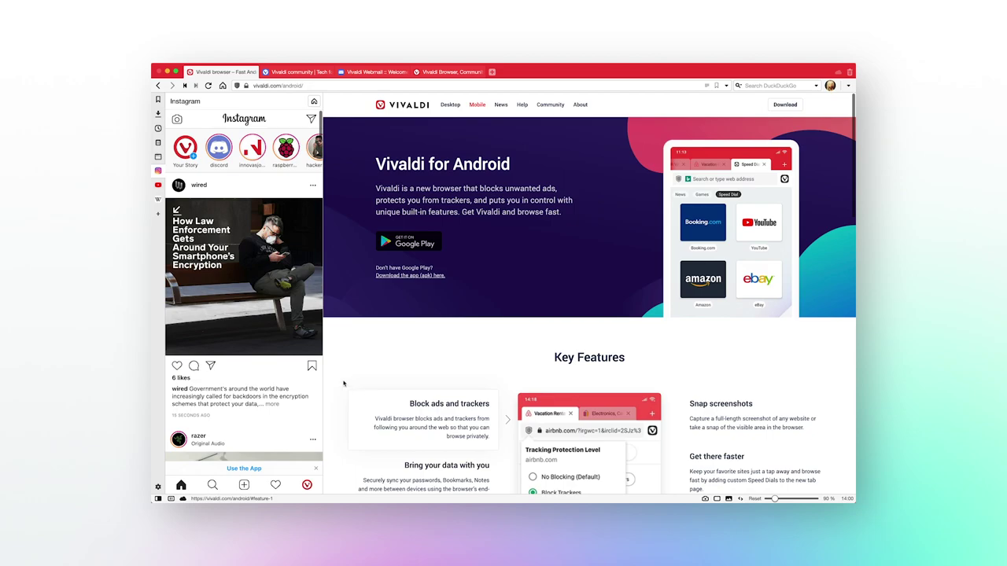
# Scroll through the Instagram web panel, then switch to the YouTube panel and scroll it.
pyautogui.scroll(-10, 276, 348)
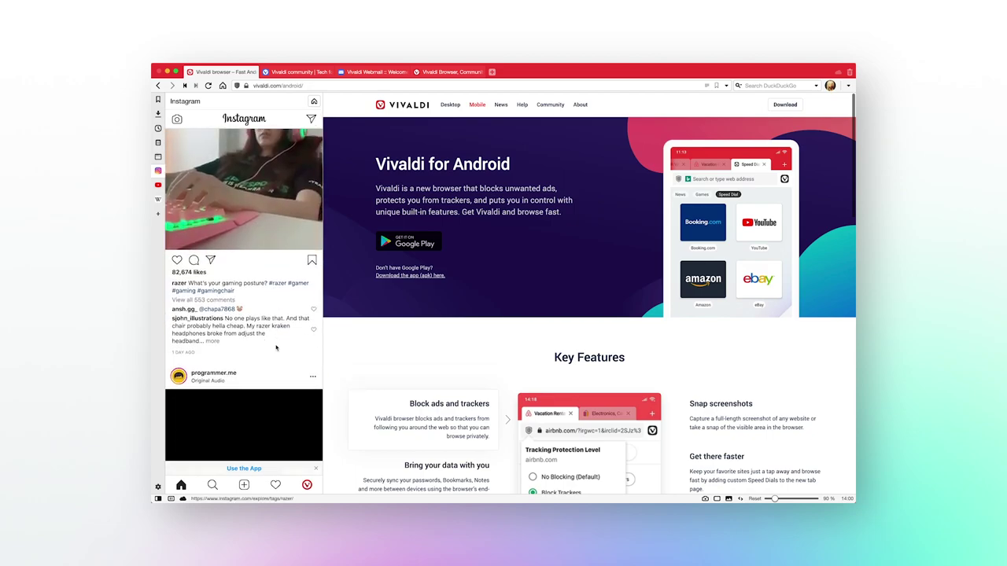
pyautogui.scroll(-10, 276, 348)
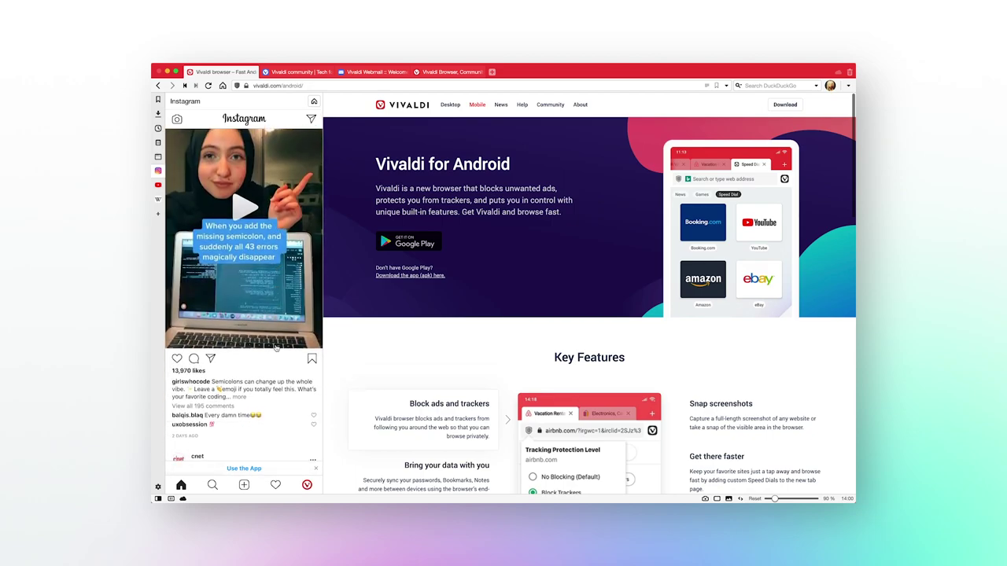
pyautogui.scroll(-3, 276, 348)
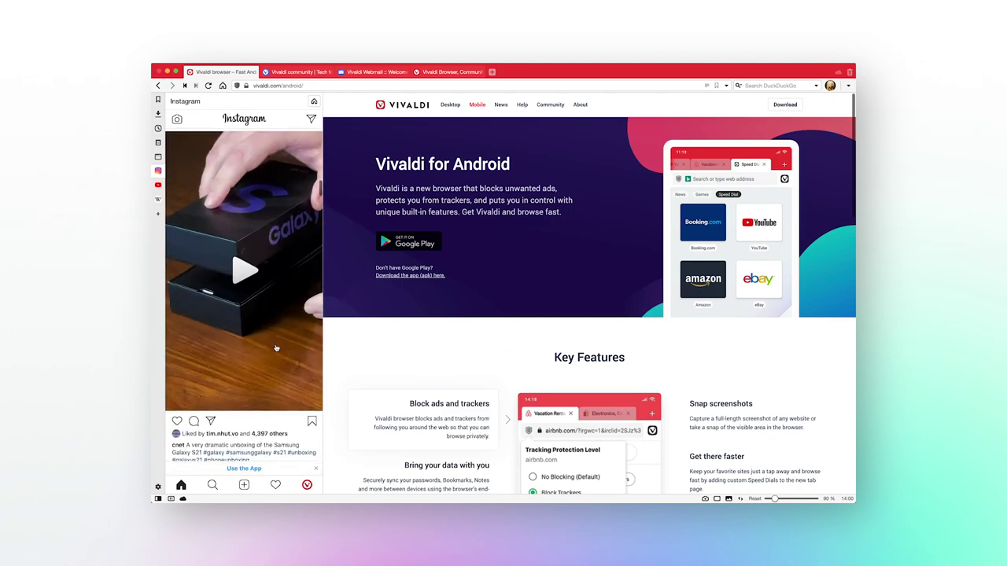
pyautogui.click(159, 185)
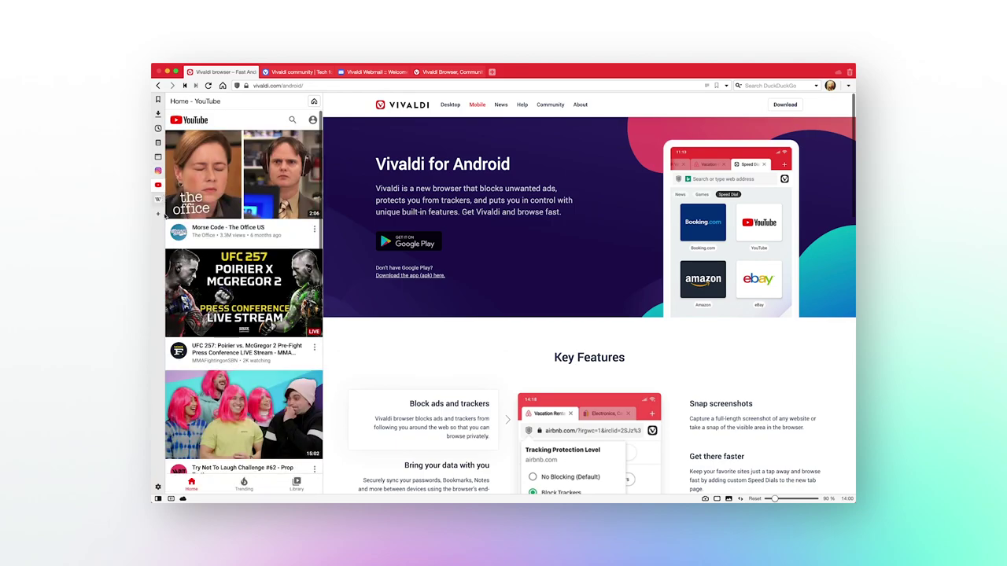
pyautogui.scroll(-8, 243, 317)
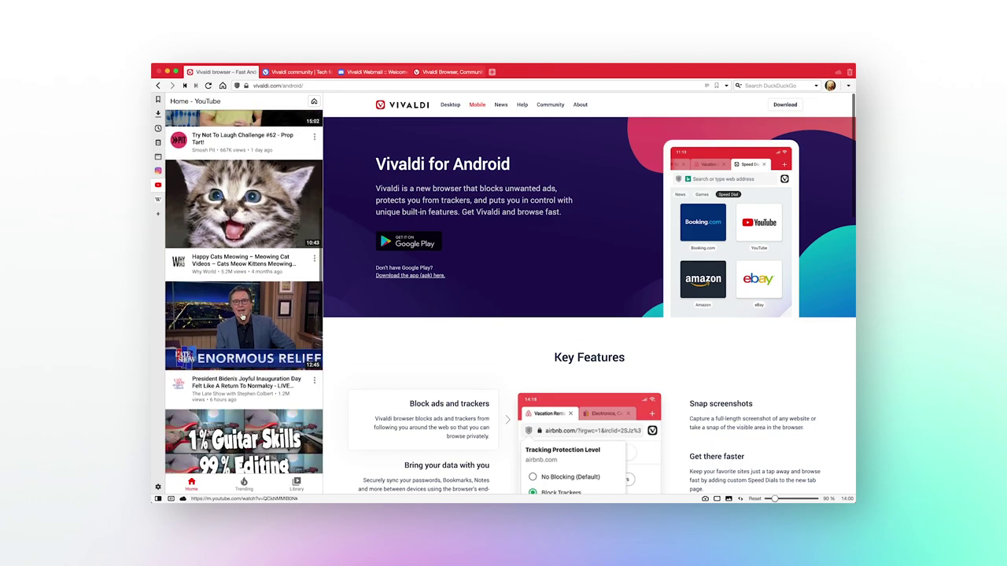
# Search 'vivaldi' in the Wikipedia panel to open the Vivaldi (web browser) article.
pyautogui.click(162, 200)
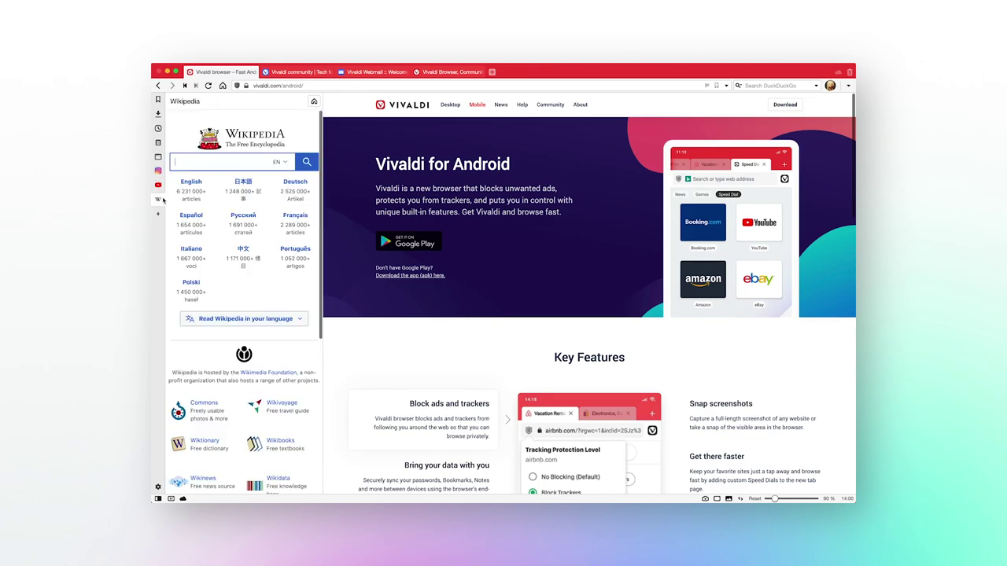
pyautogui.write('vivaldi')
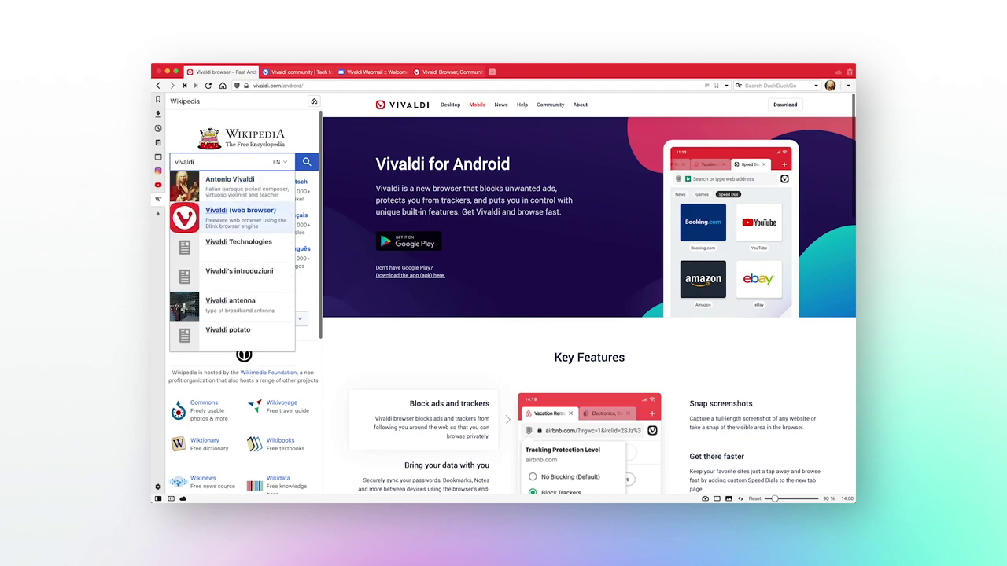
pyautogui.press('Return')
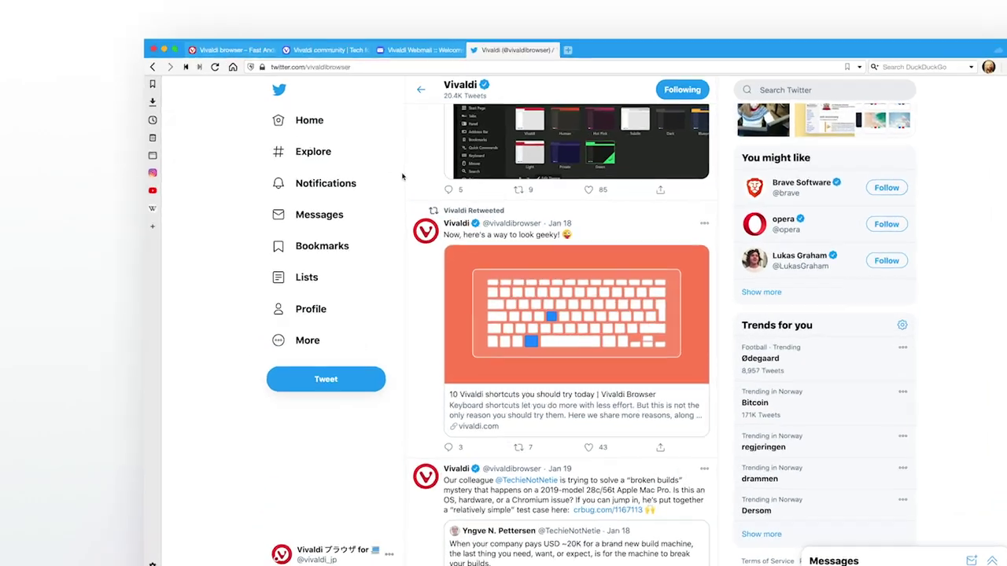
# Add the Vivaldi Twitter page as a web panel from the page's context menu.
pyautogui.rightClick(235, 166)
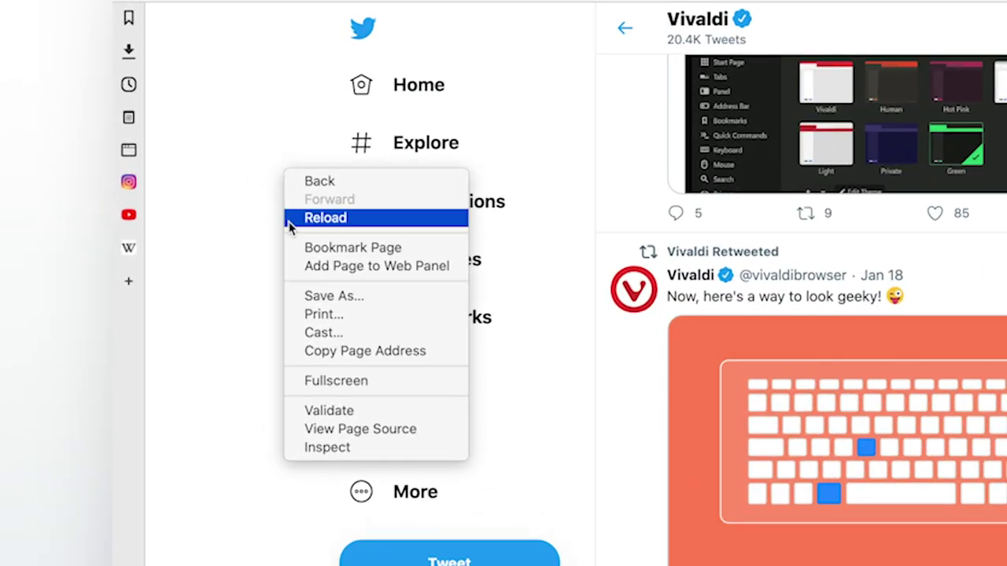
pyautogui.click(295, 268)
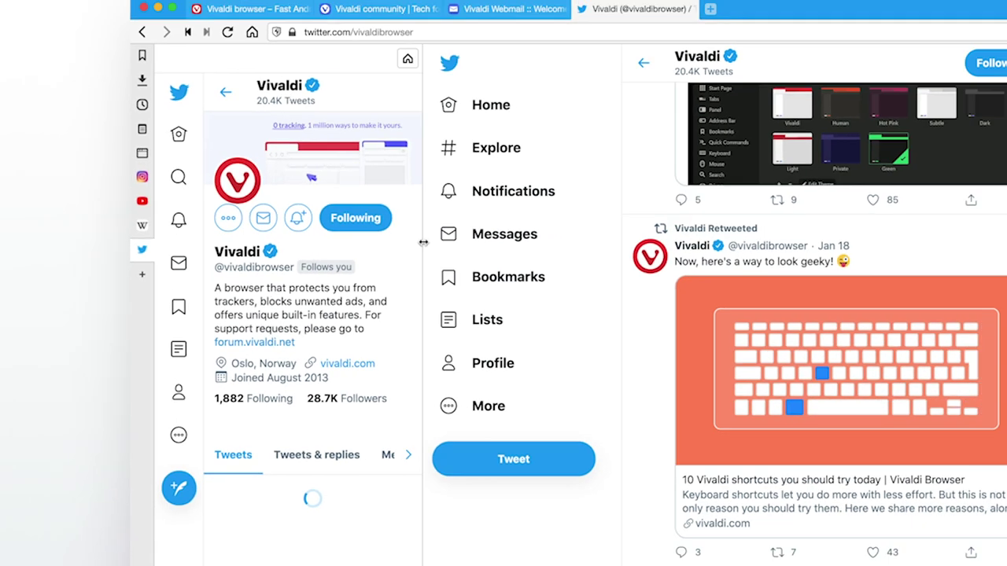
pyautogui.scroll(-15, 308, 230)
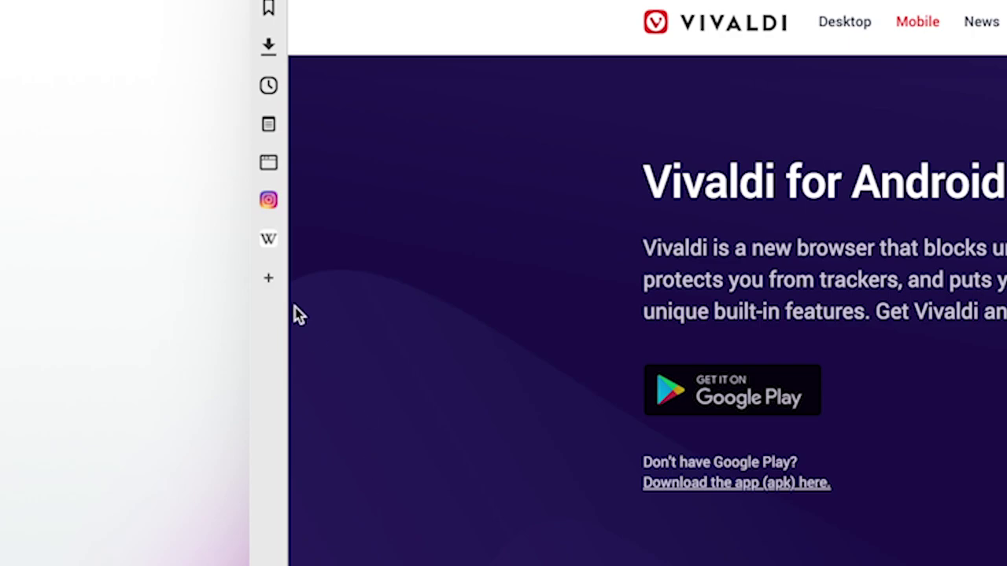
# Create a new web panel, replacing the prefilled address with the suggested youtube.com address.
pyautogui.click(272, 282)
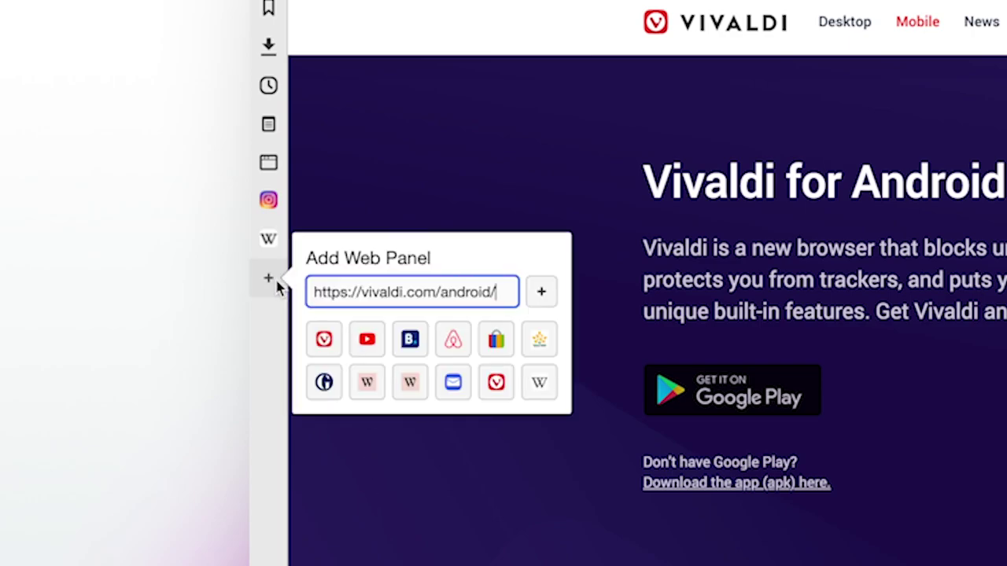
pyautogui.hotkey('ctrl', 'a')
pyautogui.press('BackSpace')
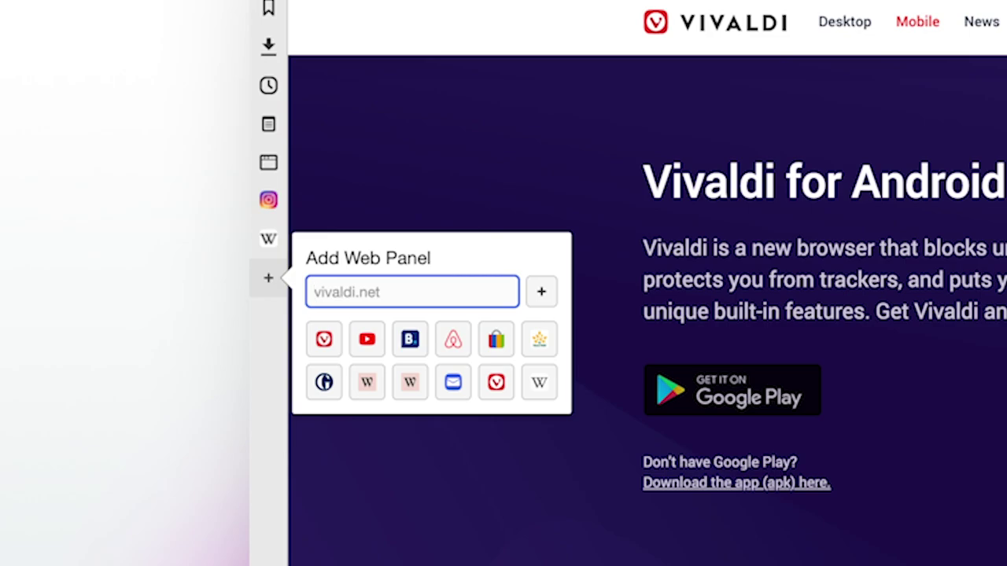
pyautogui.write('https://www.youtube.com/')
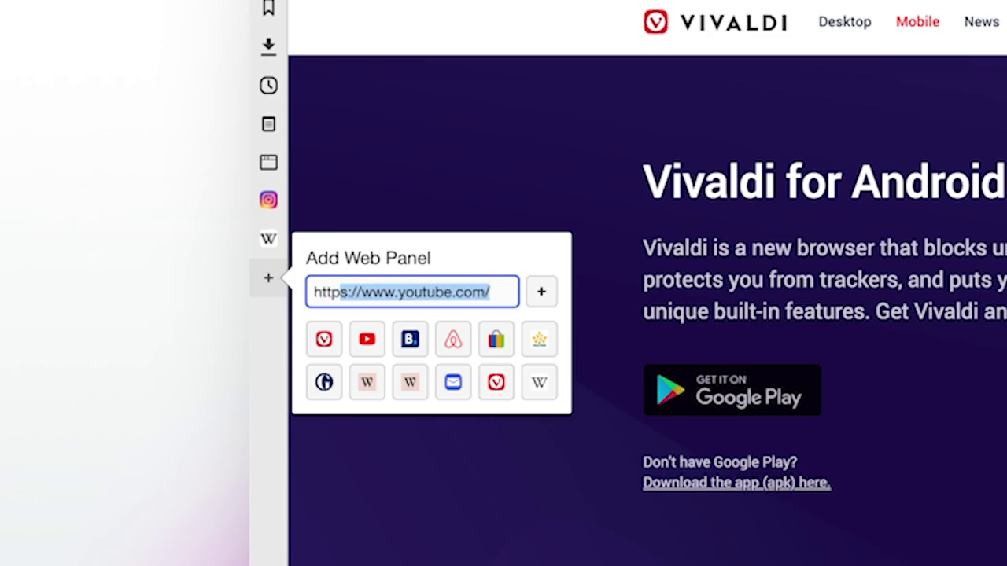
pyautogui.press('Return')
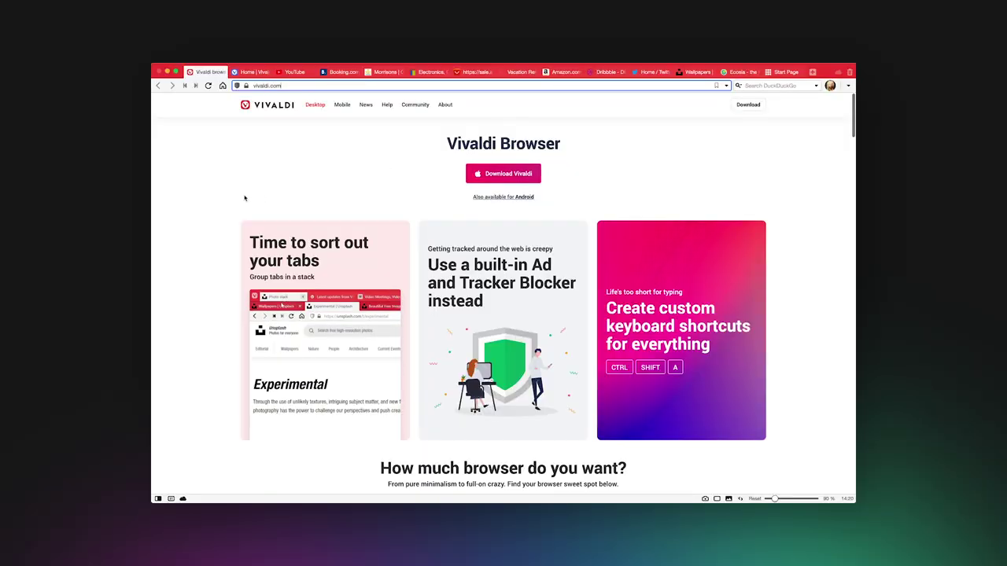
# Switch from the vivaldi.com tab to the next tab, the Booking.com home page.
pyautogui.hotkey('ctrl', 'Tab')
# Cycle through all remaining tabs with Ctrl+Tab until the Vivaldi Forum tab is active.
pyautogui.hotkey('ctrl', 'Tab')
pyautogui.hotkey('ctrl', 'Tab')
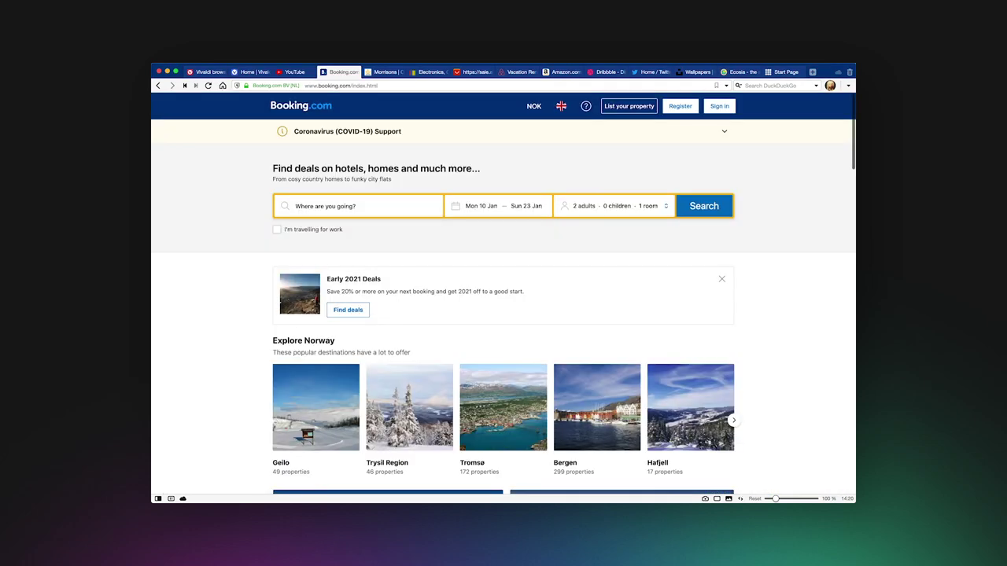
pyautogui.hotkey('ctrl', 'Tab')
pyautogui.hotkey('ctrl', 'Tab')
pyautogui.hotkey('ctrl', 'Tab')
pyautogui.hotkey('ctrl', 'Tab')
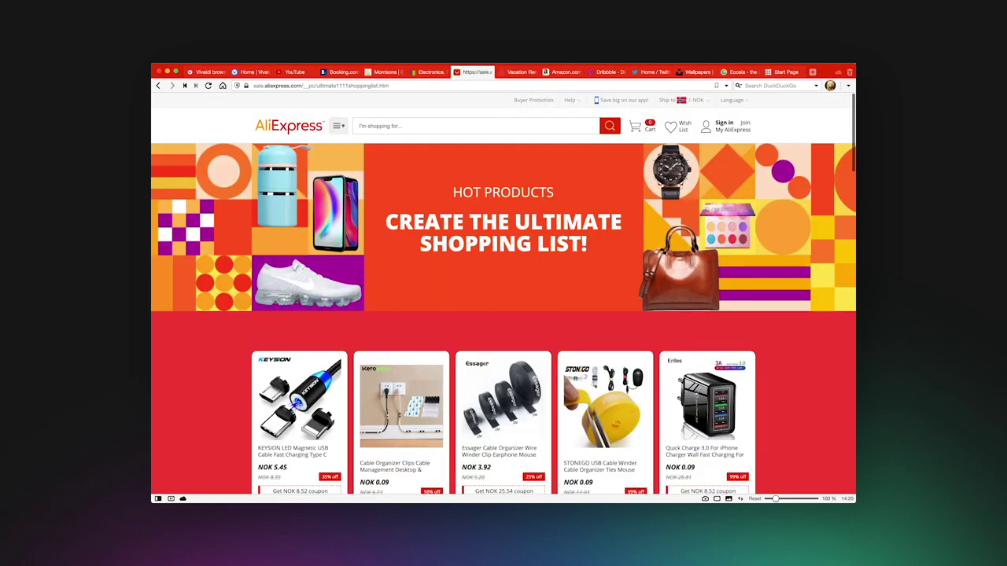
pyautogui.hotkey('ctrl', 'Tab')
pyautogui.hotkey('ctrl', 'Tab')
pyautogui.hotkey('ctrl', 'Tab')
pyautogui.hotkey('ctrl', 'Tab')
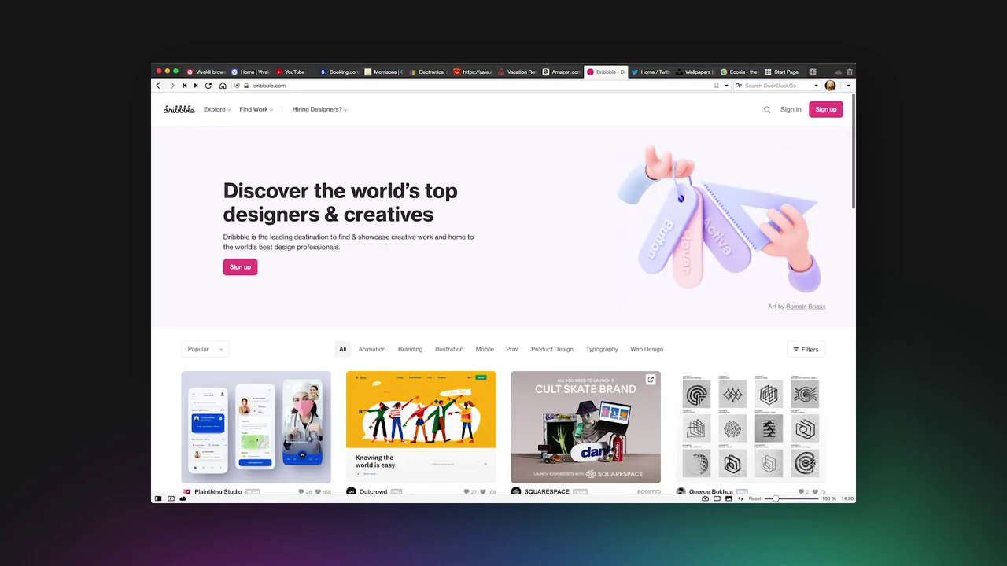
pyautogui.hotkey('ctrl', 'Tab')
pyautogui.hotkey('ctrl', 'Tab')
pyautogui.hotkey('ctrl', 'Tab')
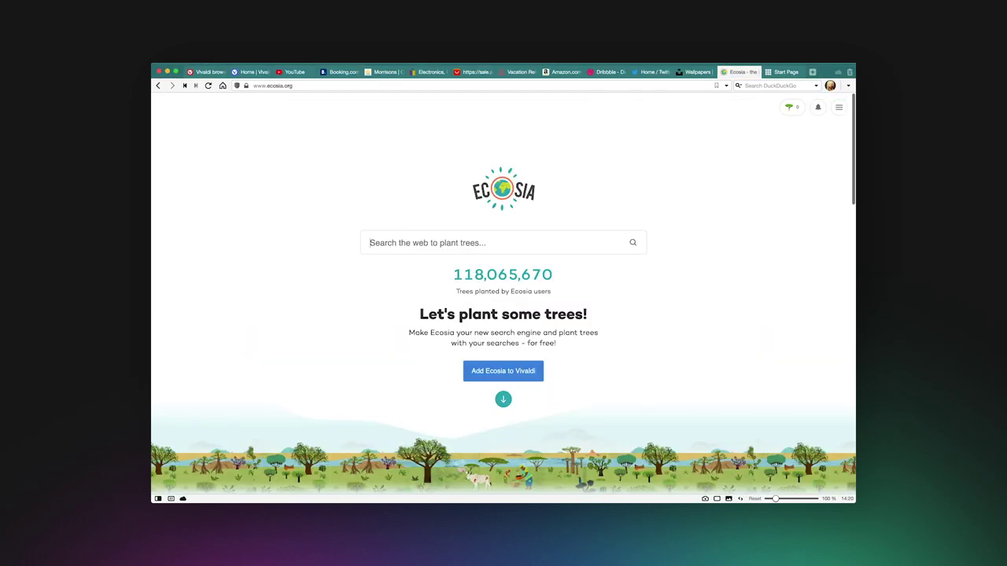
pyautogui.hotkey('ctrl', 'Tab')
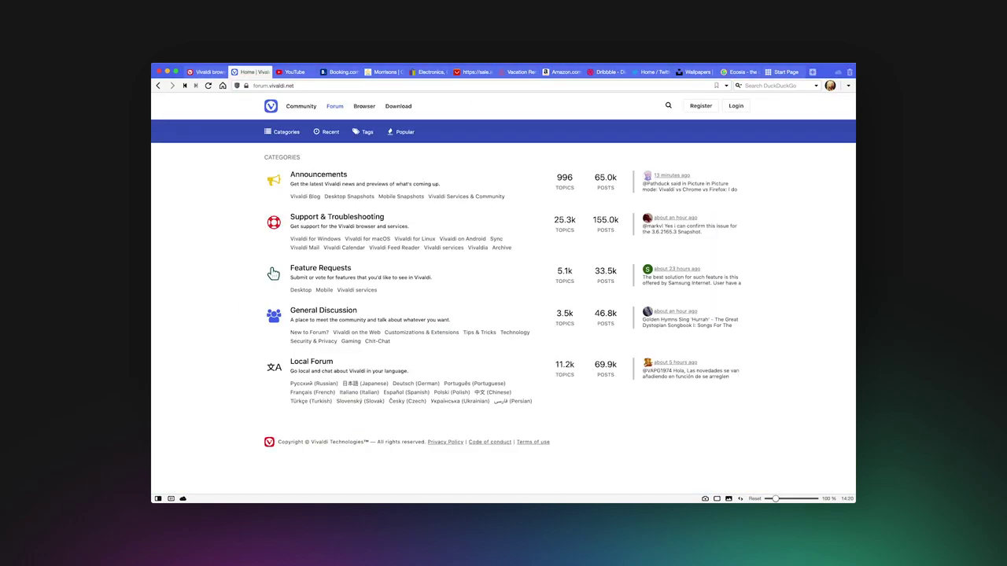
pyautogui.press('super+comma')
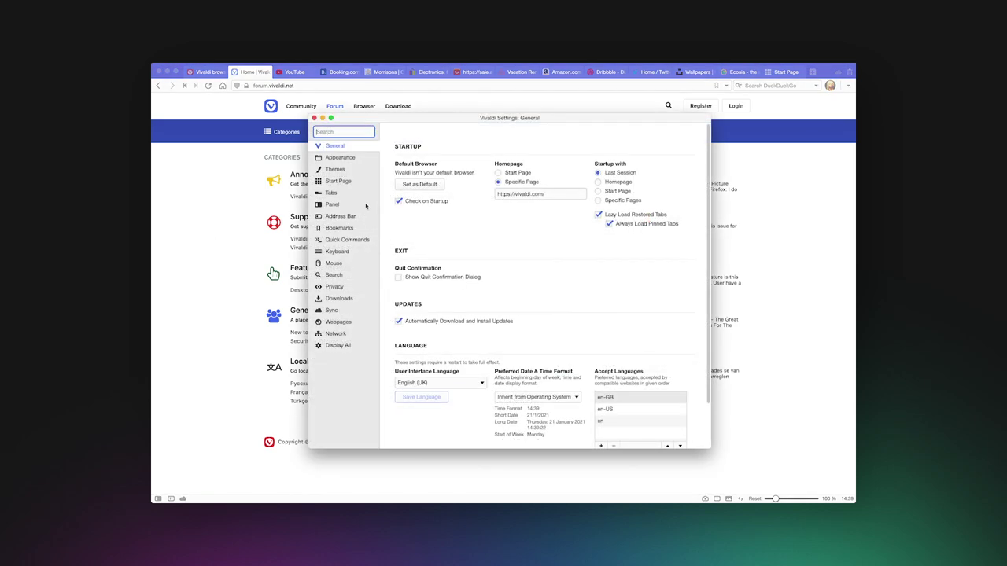
# In Tabs settings, set tab cycling to Cycle in Tab Order, enable Show Tab Cycler, and close Settings.
pyautogui.click(355, 193)
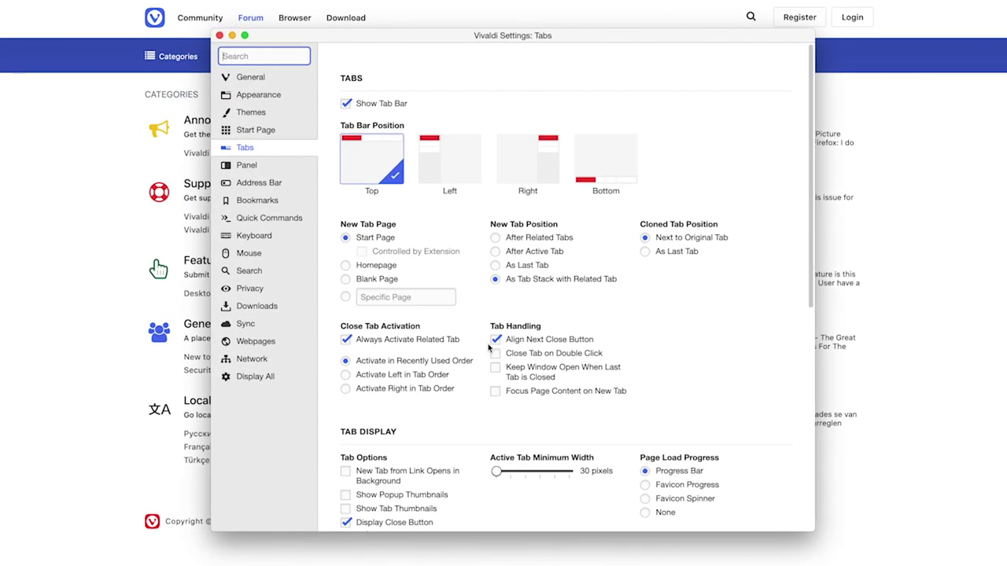
pyautogui.scroll(-10, 488, 347)
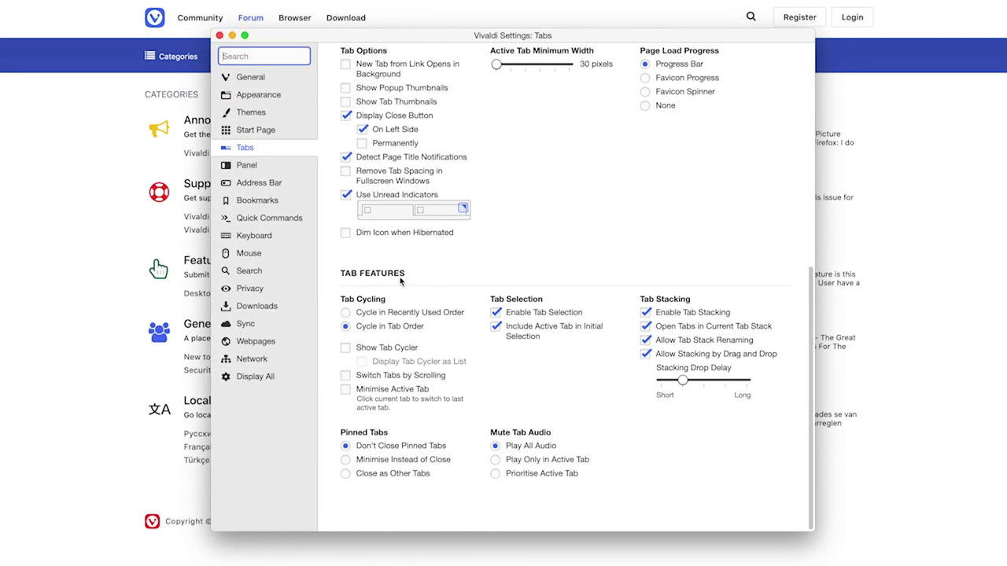
pyautogui.press('super+w')
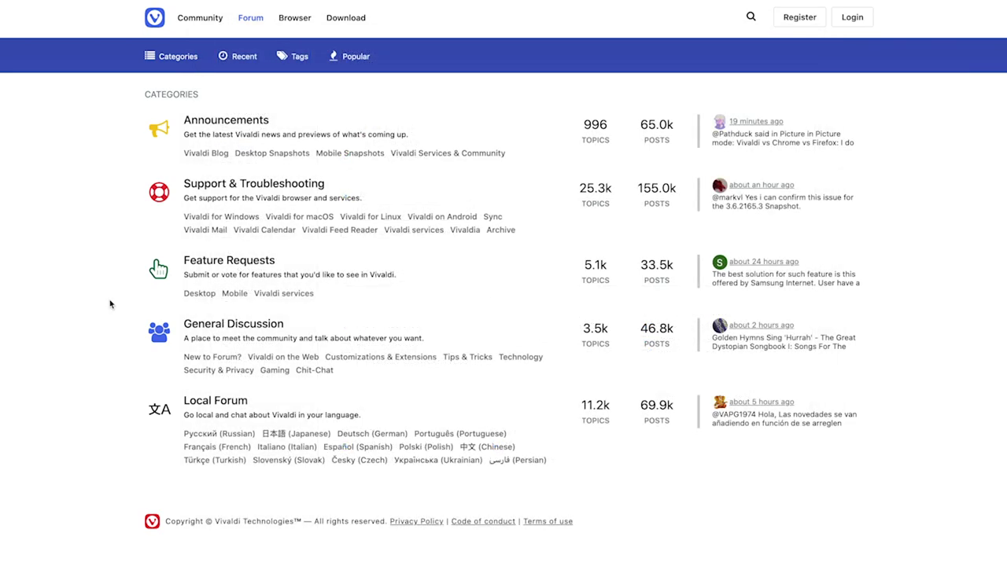
pyautogui.press('super+comma')
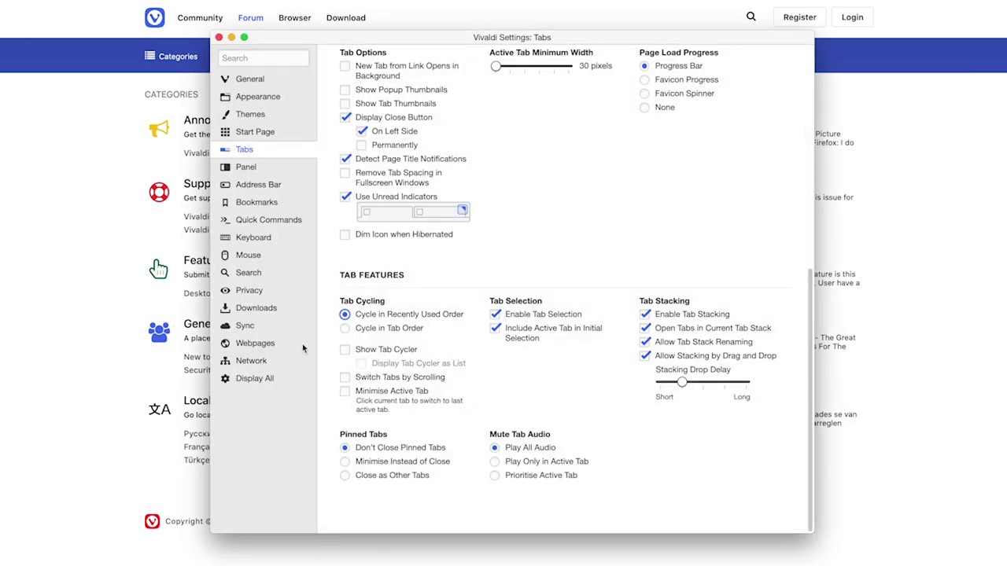
pyautogui.click(345, 330)
pyautogui.click(346, 317)
pyautogui.click(345, 329)
pyautogui.click(345, 350)
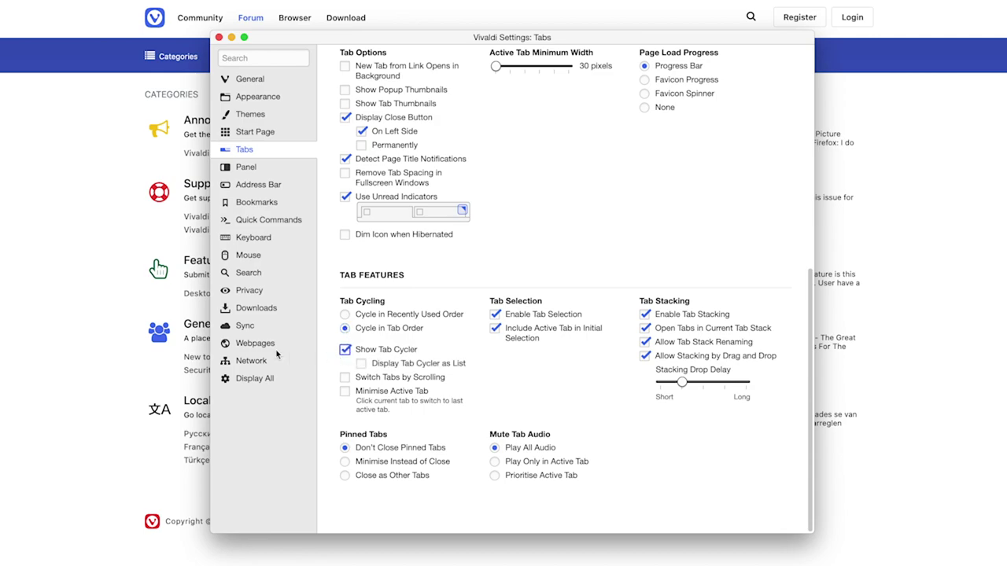
pyautogui.press('super+w')
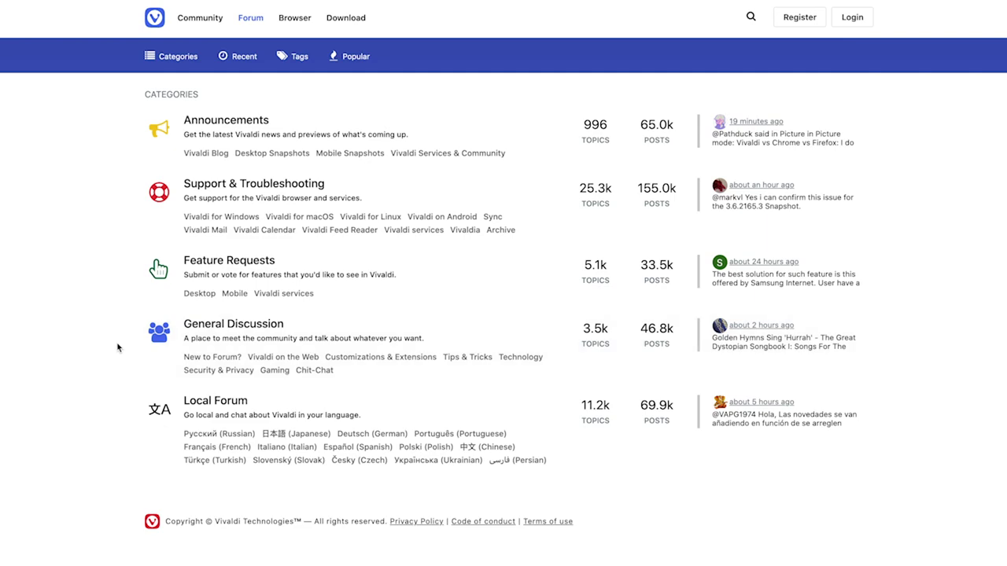
# Cycle through the open tabs with Ctrl+Tab in the thumbnail cycler to eBay and AliExpress.
pyautogui.hotkey('ctrl', 'Tab')
pyautogui.hotkey('ctrl', 'Tab')
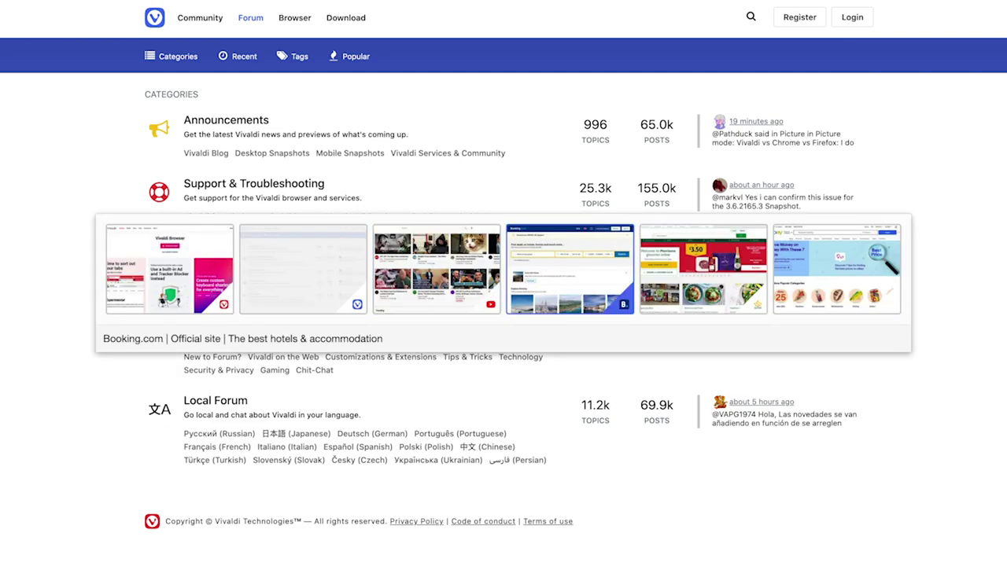
pyautogui.hotkey('ctrl', 'Tab')
pyautogui.hotkey('ctrl', 'Tab')
pyautogui.hotkey('ctrl', 'Tab')
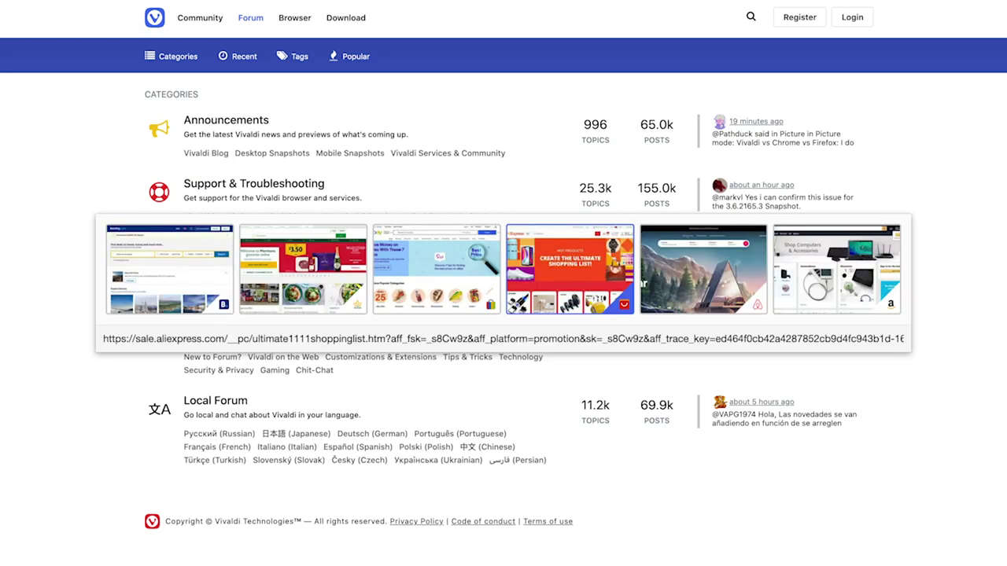
pyautogui.hotkey('ctrl', 'Tab')
# Enable Display Tab Cycler as List, then cycle the list to Booking.com and Morrisons.
pyautogui.press('super+comma')
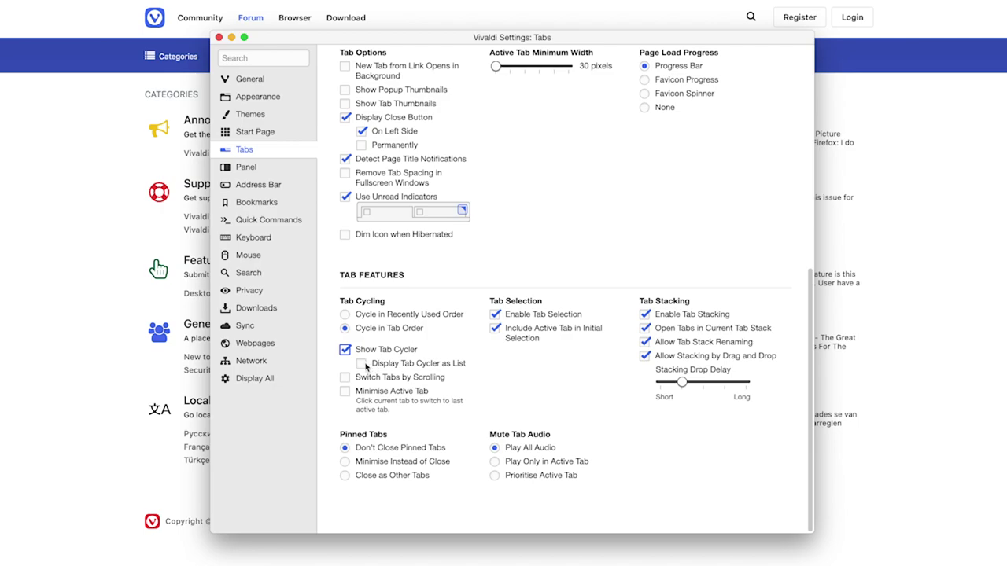
pyautogui.click(361, 364)
pyautogui.press('super+w')
pyautogui.hotkey('ctrl', 'Tab')
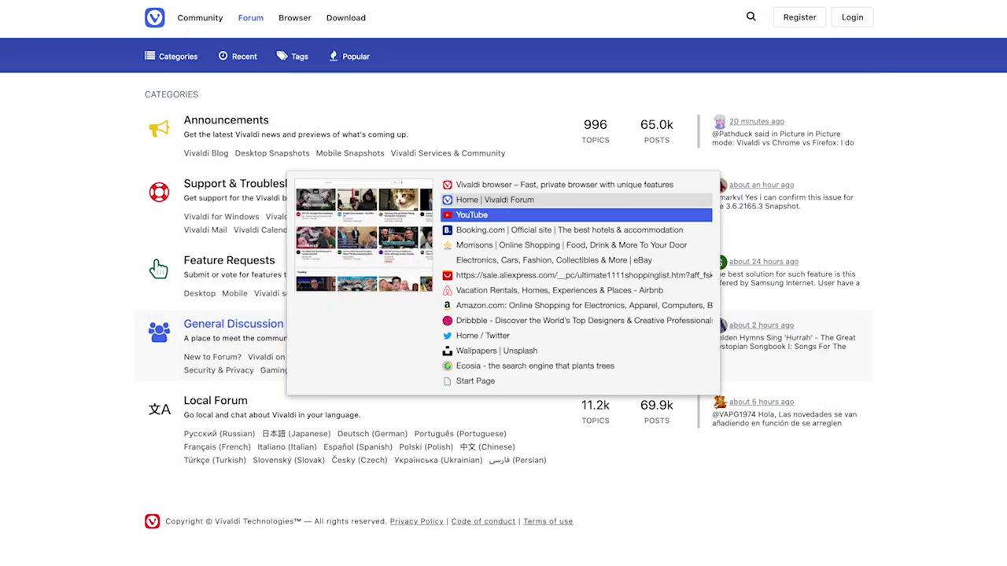
pyautogui.hotkey('ctrl', 'Tab')
pyautogui.hotkey('ctrl', 'Tab')
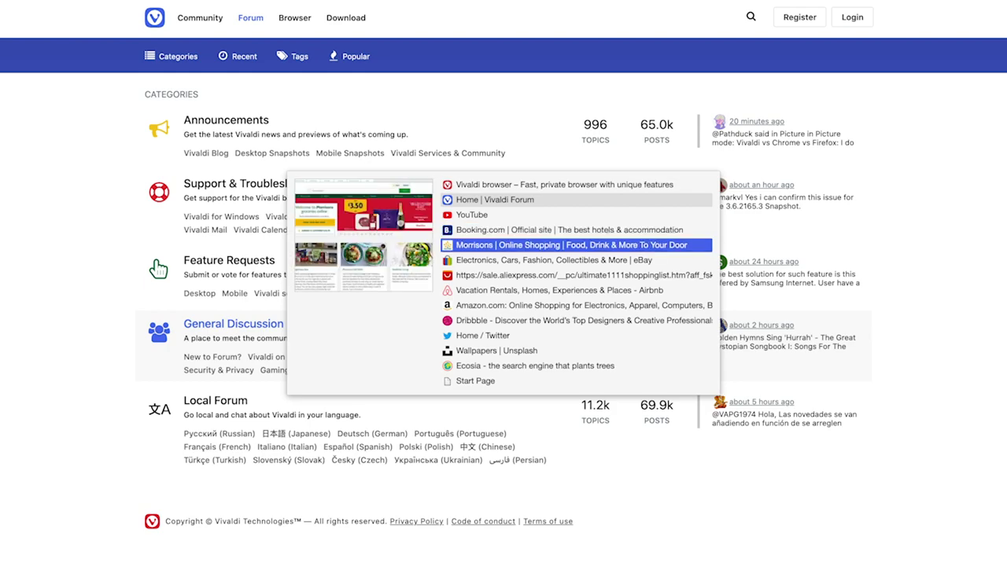
pyautogui.hotkey('ctrl', 'Tab')
pyautogui.hotkey('ctrl', 'Tab')
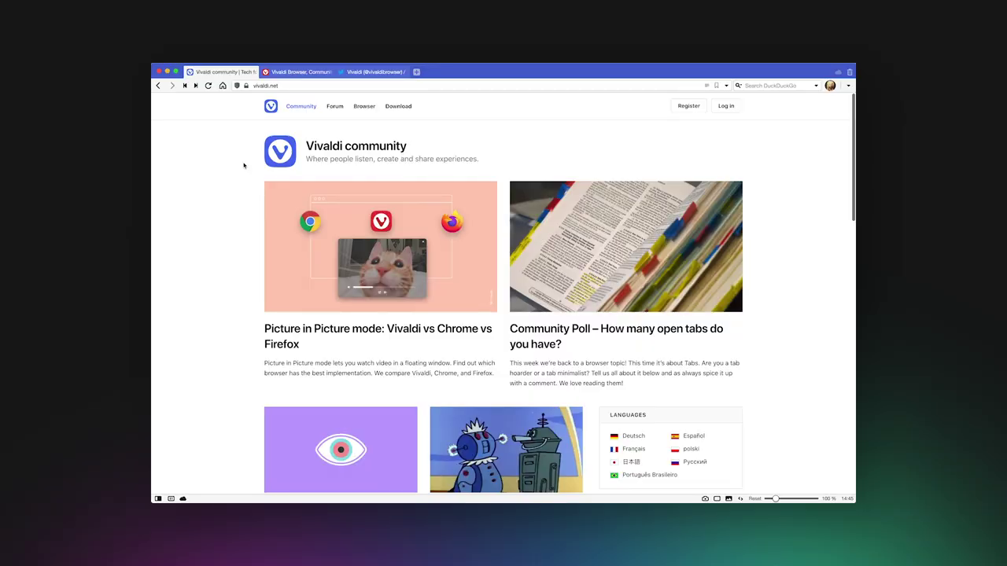
# Turn on Show Tab Thumbnails and drag the tab bar taller to fit the thumbnails.
pyautogui.press('super+comma')
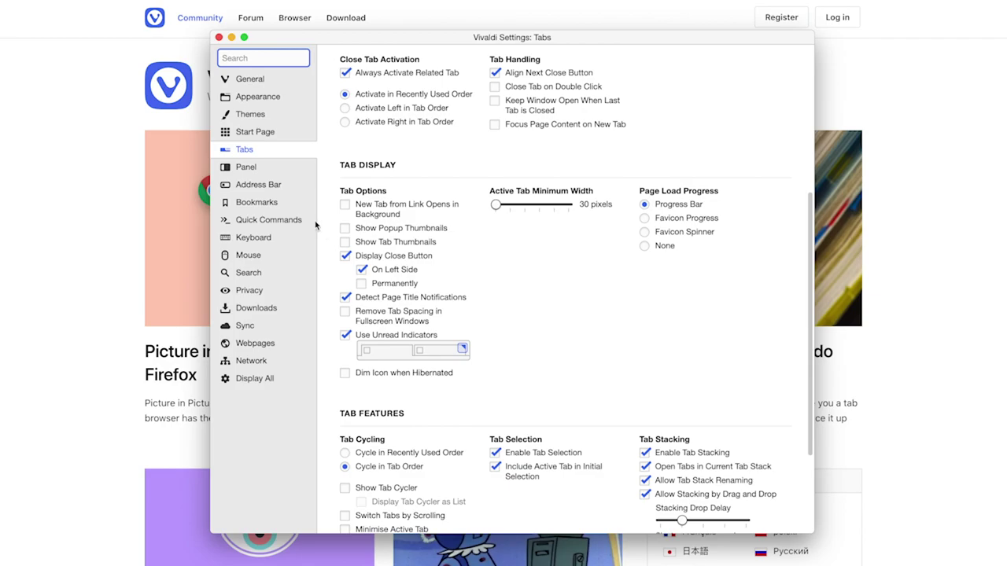
pyautogui.click(345, 242)
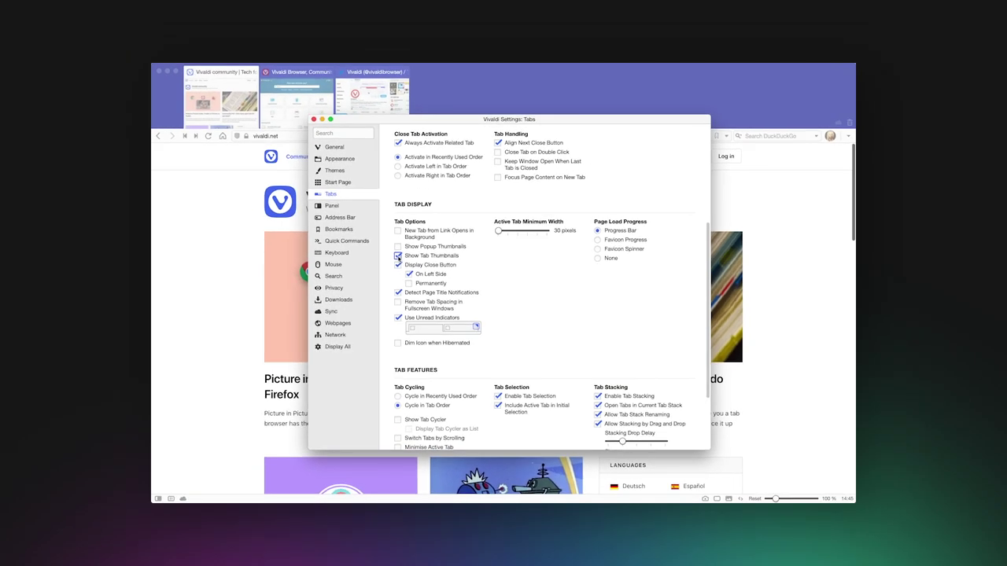
pyautogui.press('super+w')
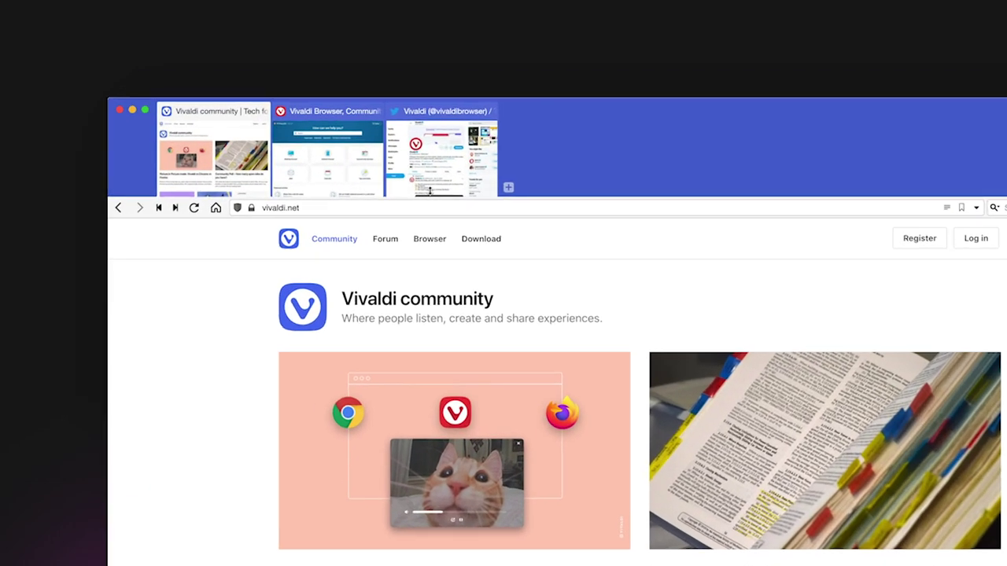
pyautogui.moveTo(428, 157); pyautogui.dragTo(416, 236)
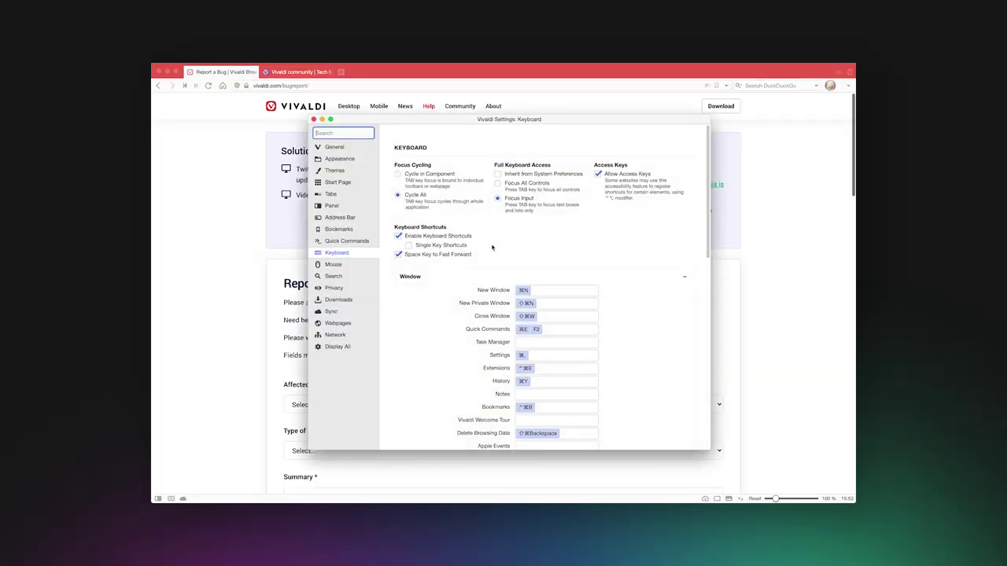
# Expand the View keyboard shortcuts group and clear Break Mode's shortcut.
pyautogui.scroll(-5, 493, 247)
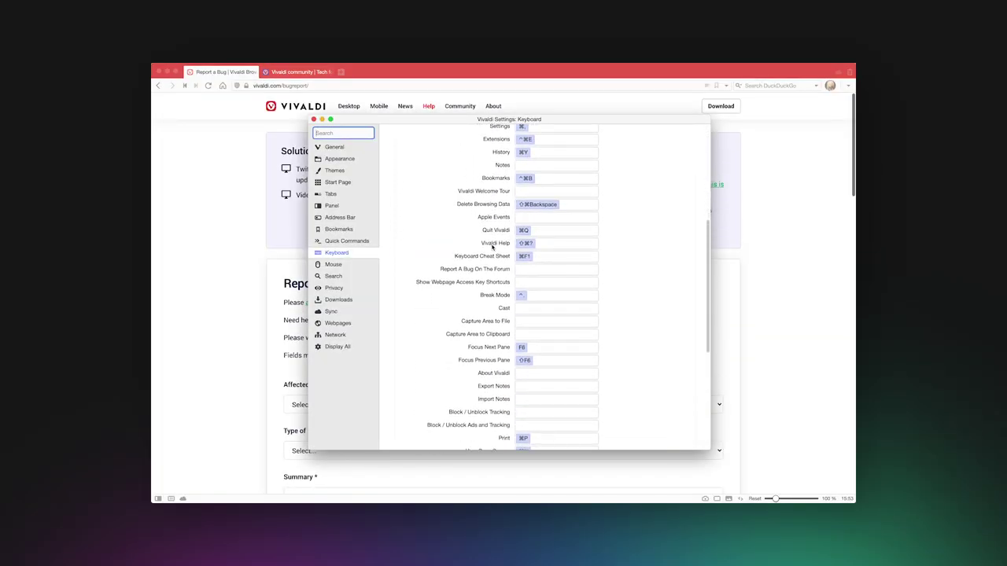
pyautogui.scroll(-5, 493, 248)
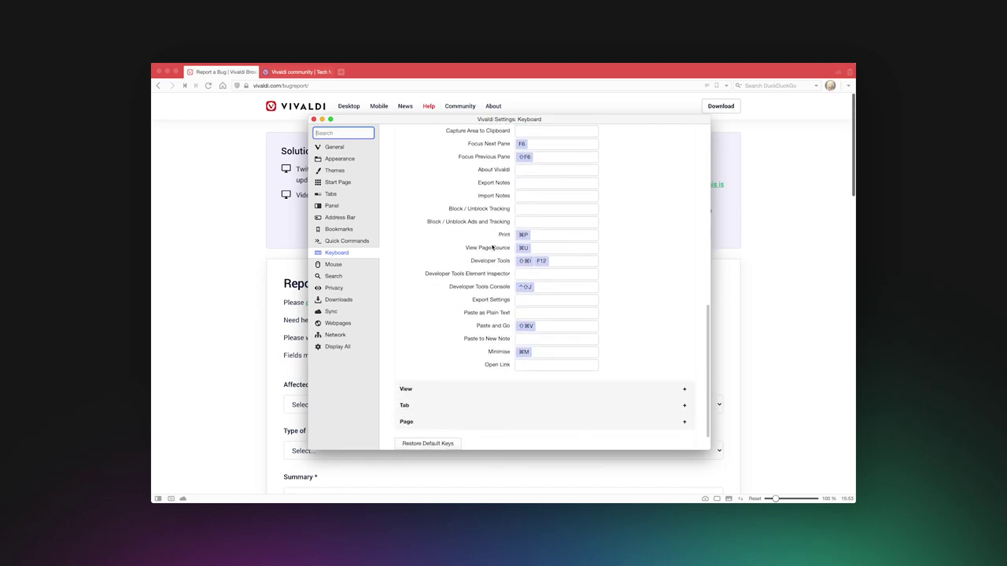
pyautogui.scroll(-1, 492, 248)
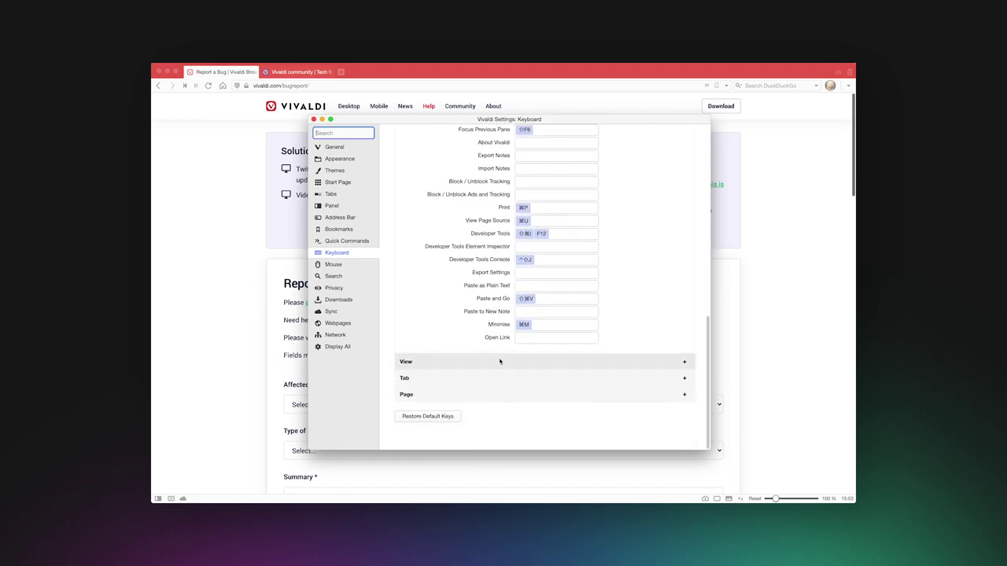
pyautogui.click(500, 361)
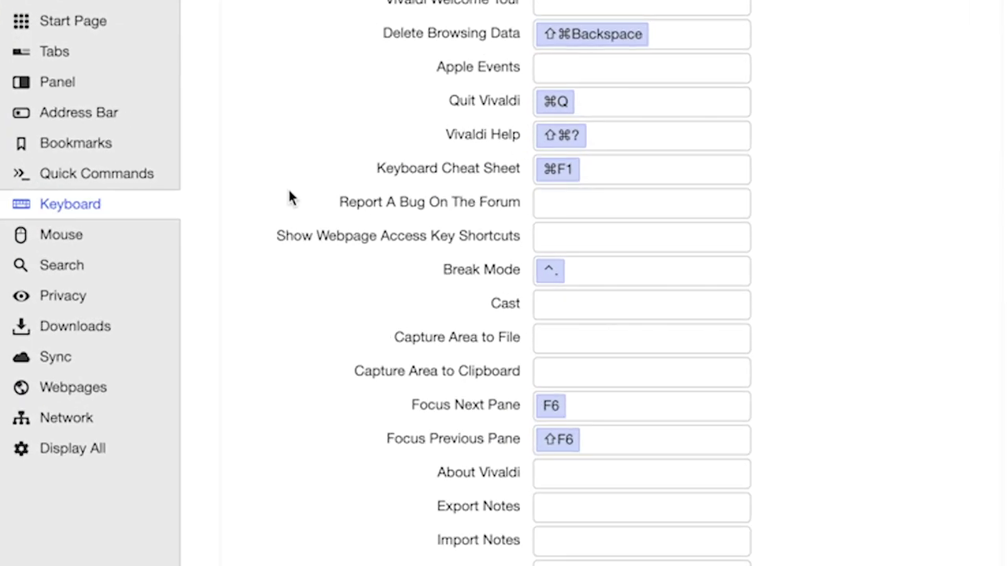
pyautogui.moveTo(810, 275)
pyautogui.click(797, 272)
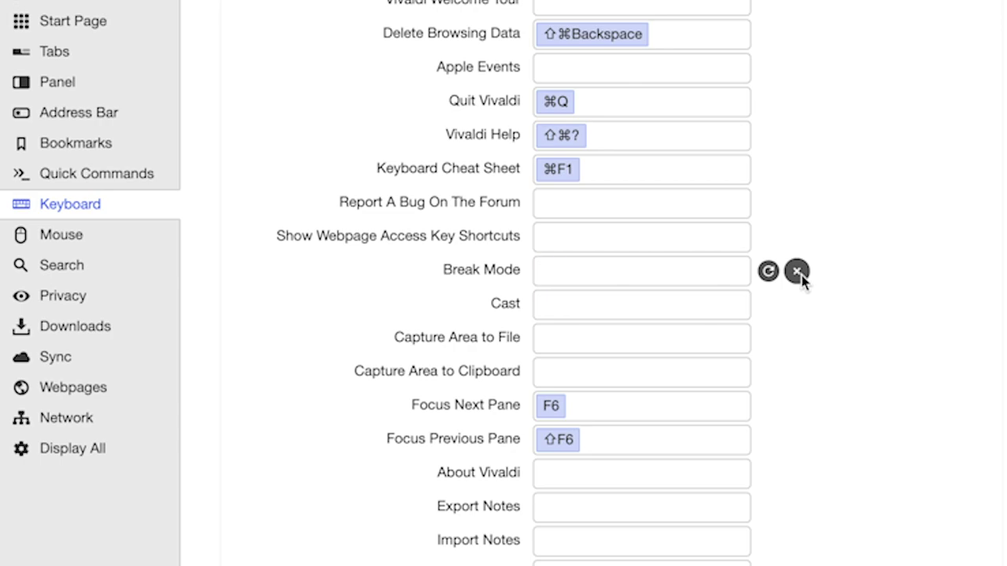
# Record Shift+; as Break Mode's shortcut, then reset it to the default ^.
pyautogui.click(705, 272)
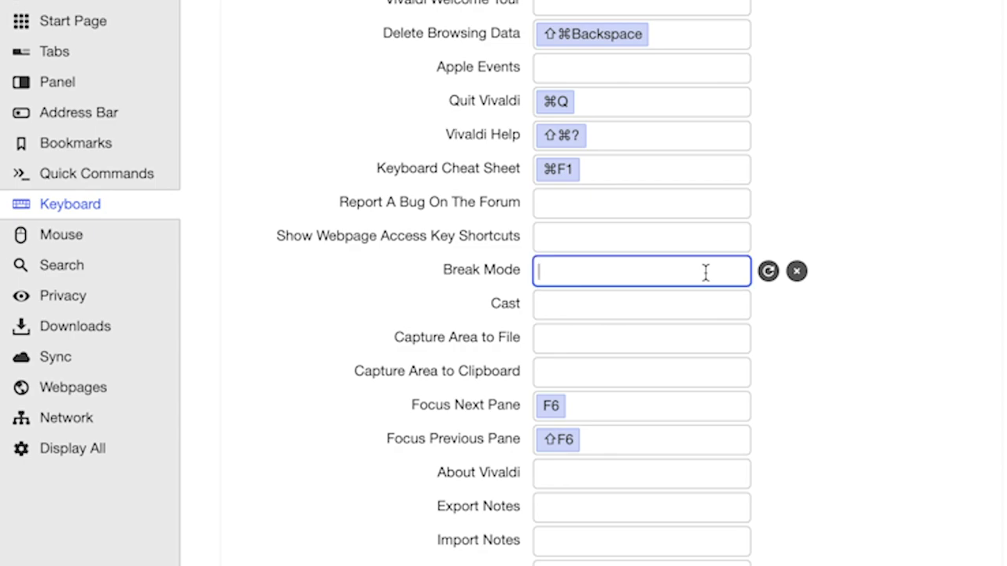
pyautogui.hotkey('shift', ';')
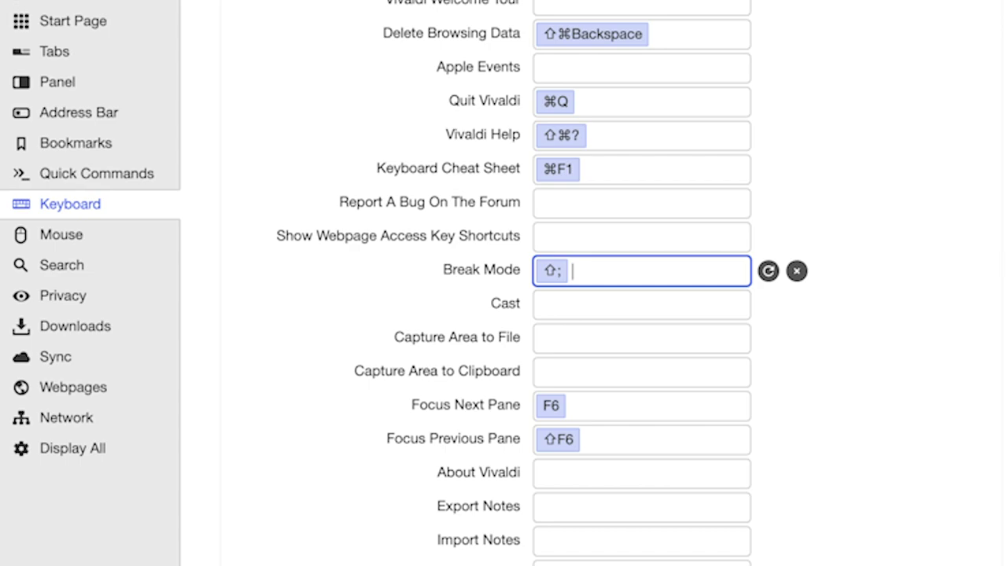
pyautogui.click(768, 272)
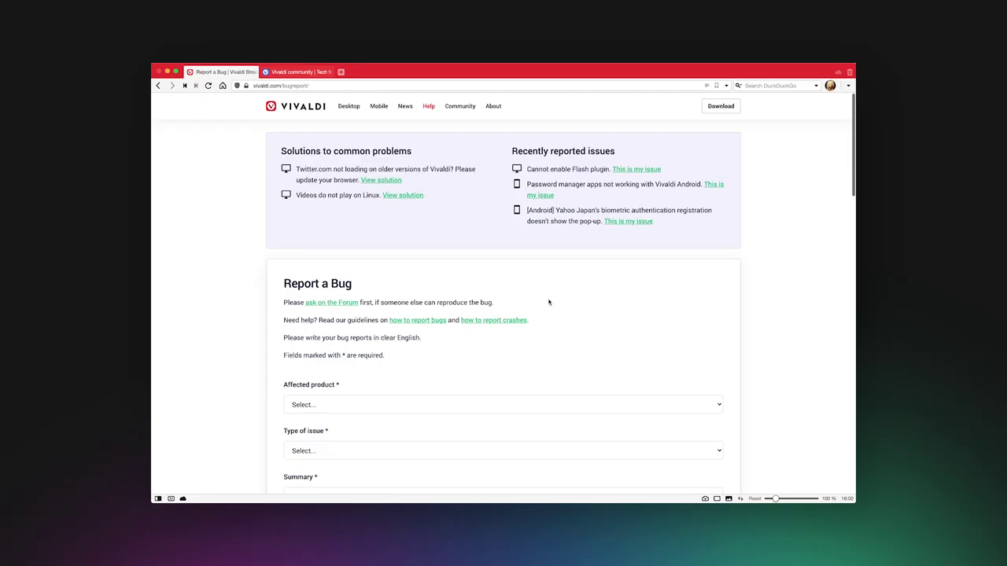
# Open the Keyboard Cheat Sheet with Cmd+F1 and expand its View and Tab sections.
pyautogui.press('super+F1')
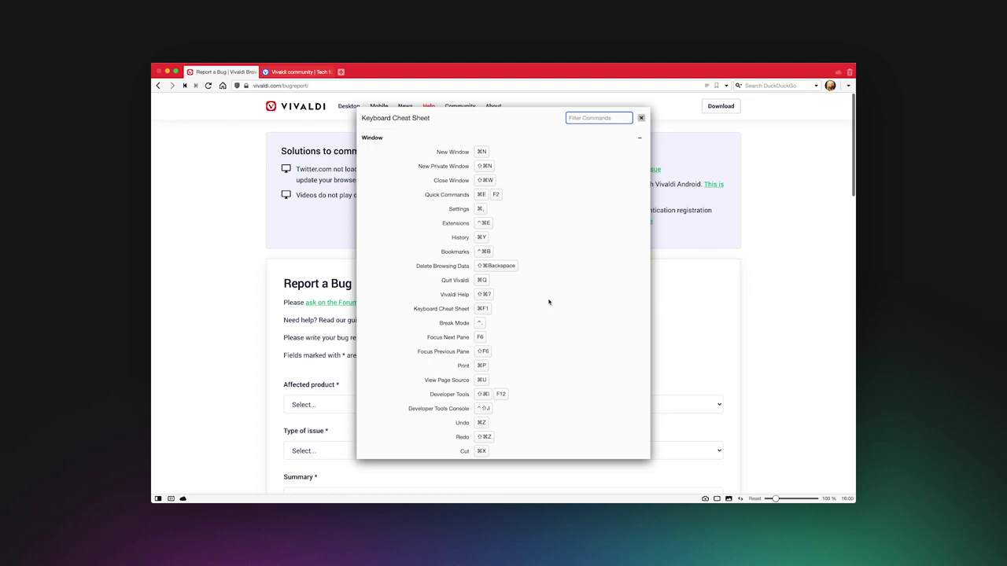
pyautogui.scroll(-5, 549, 302)
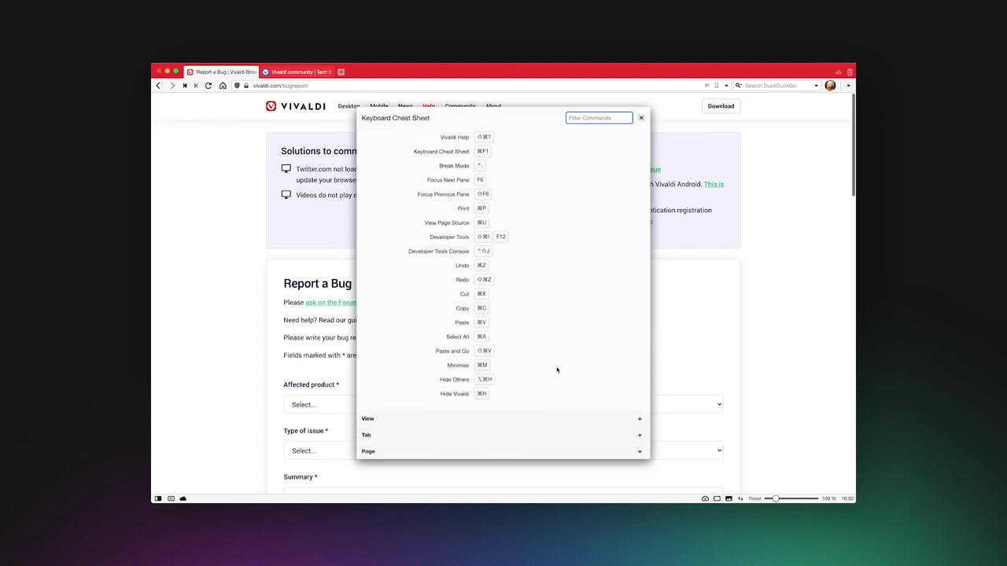
pyautogui.click(554, 417)
pyautogui.scroll(-6, 554, 416)
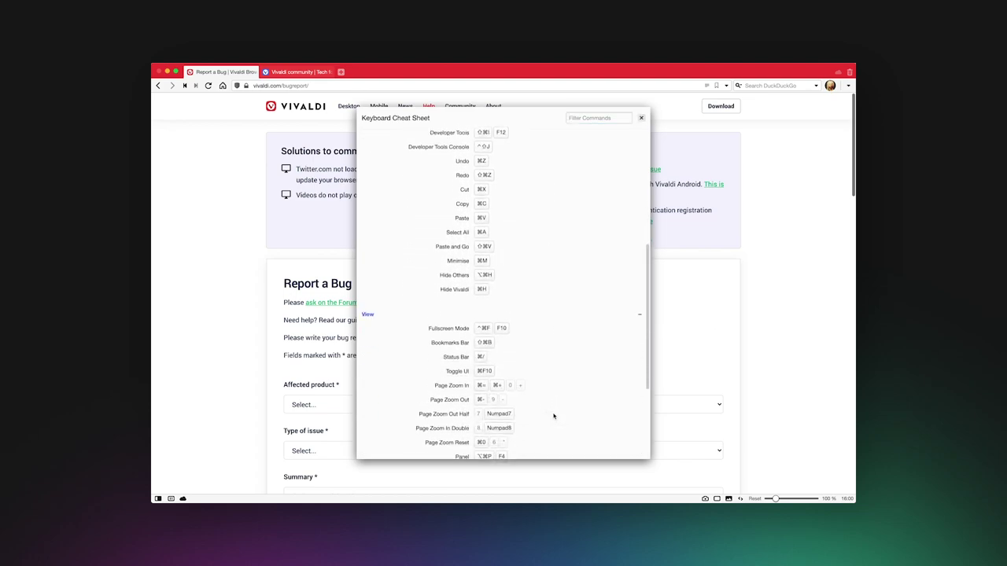
pyautogui.scroll(-2, 554, 416)
pyautogui.click(551, 434)
pyautogui.scroll(-5, 551, 433)
pyautogui.scroll(-5, 550, 434)
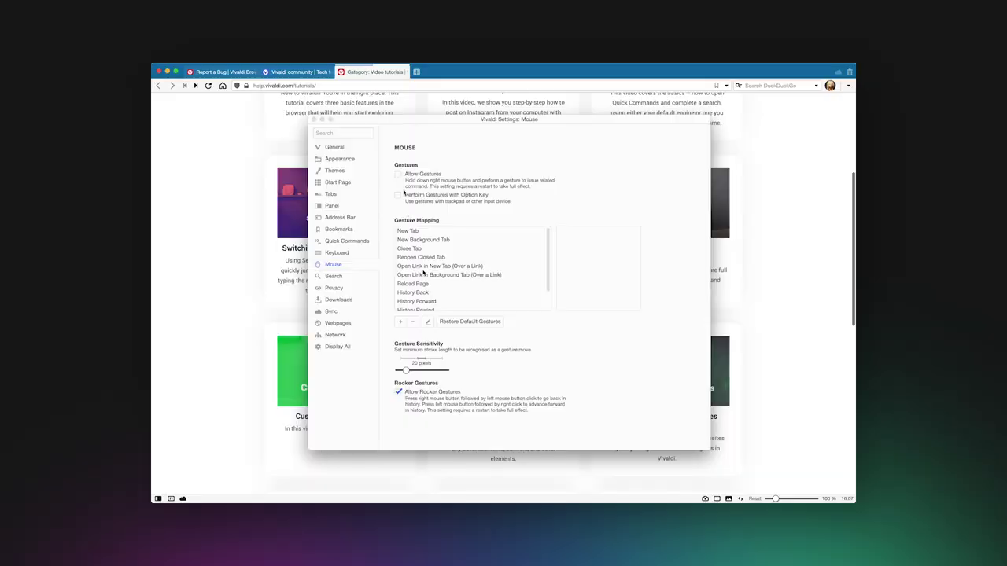
# Enable Allow Gestures and preview the mappings from New Background Tab to opening links in background.
pyautogui.click(398, 175)
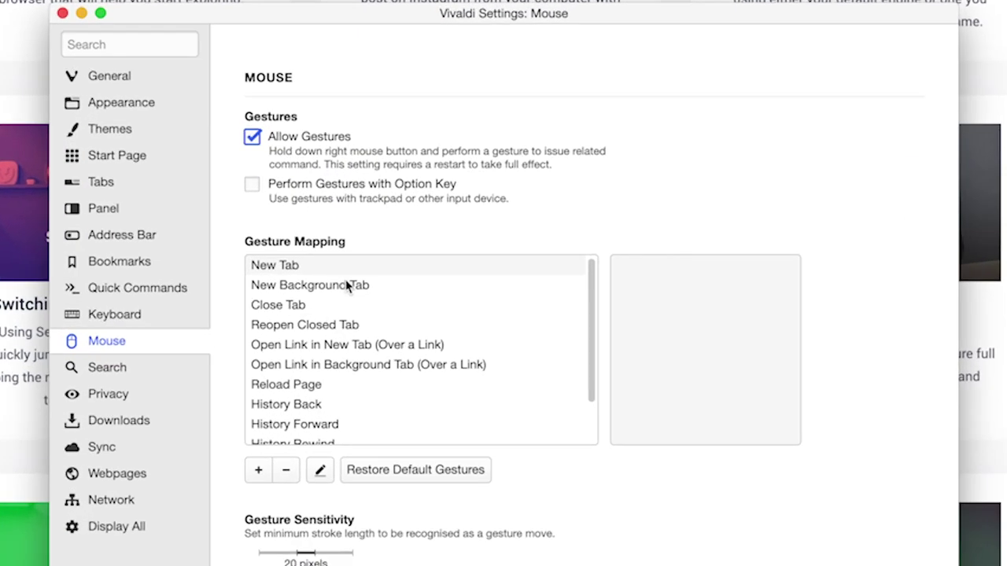
pyautogui.click(444, 241)
pyautogui.press('Down')
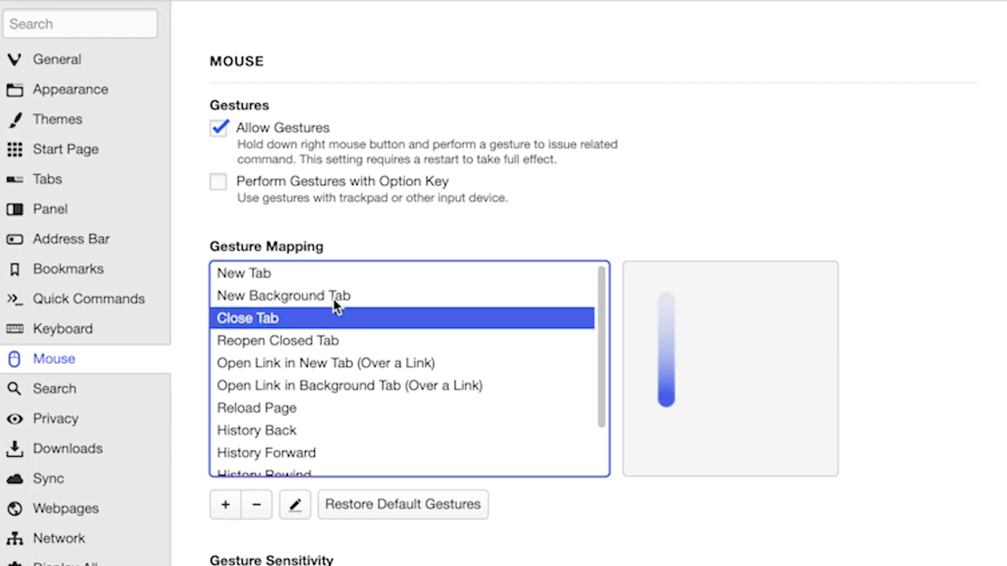
pyautogui.press('Down')
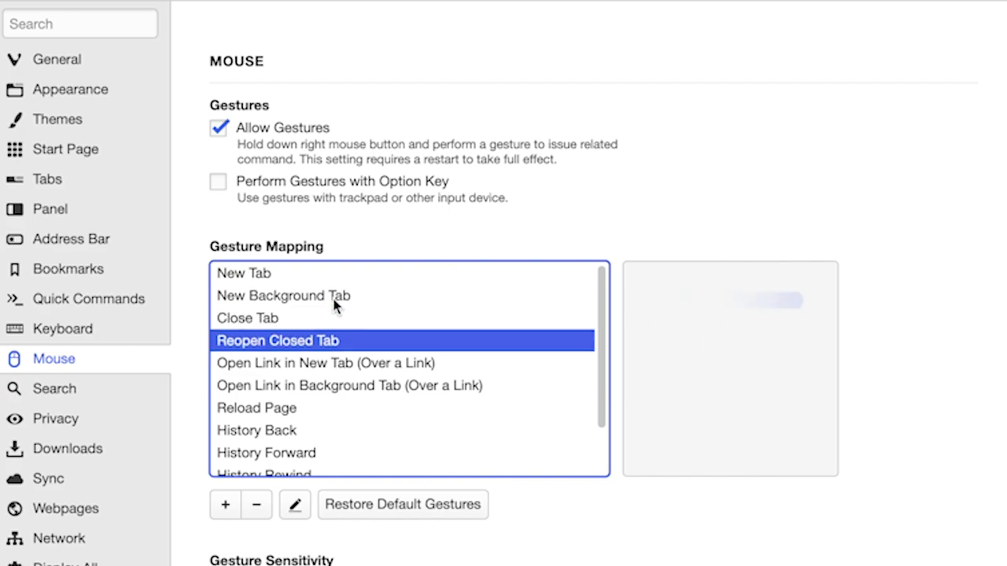
pyautogui.press('Down')
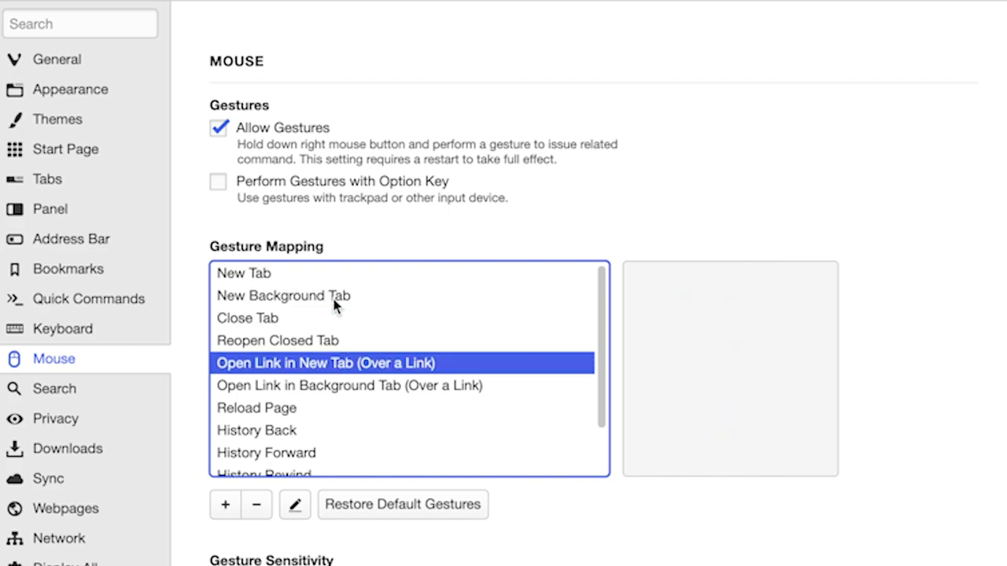
pyautogui.press('Down')
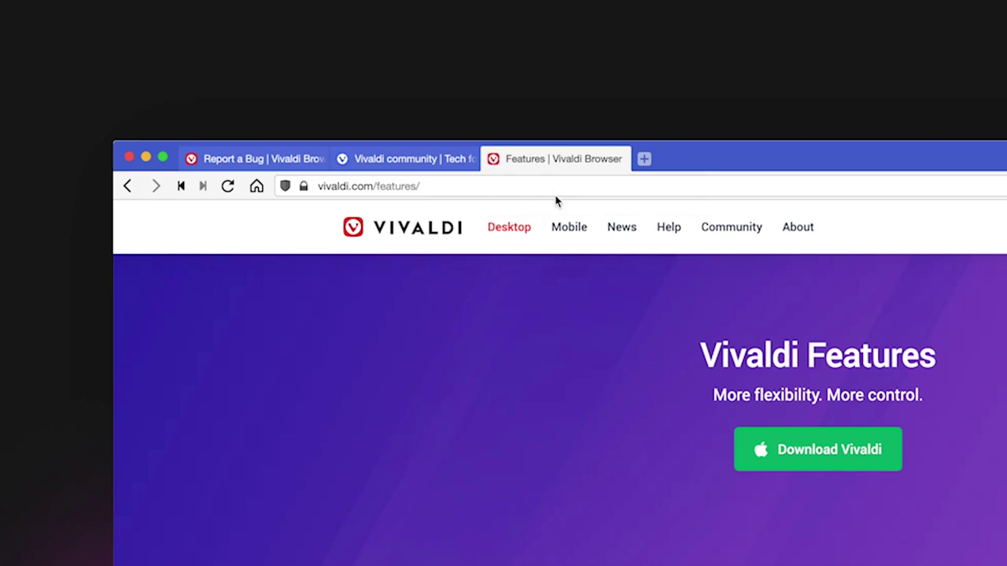
pyautogui.rightClick(551, 163)
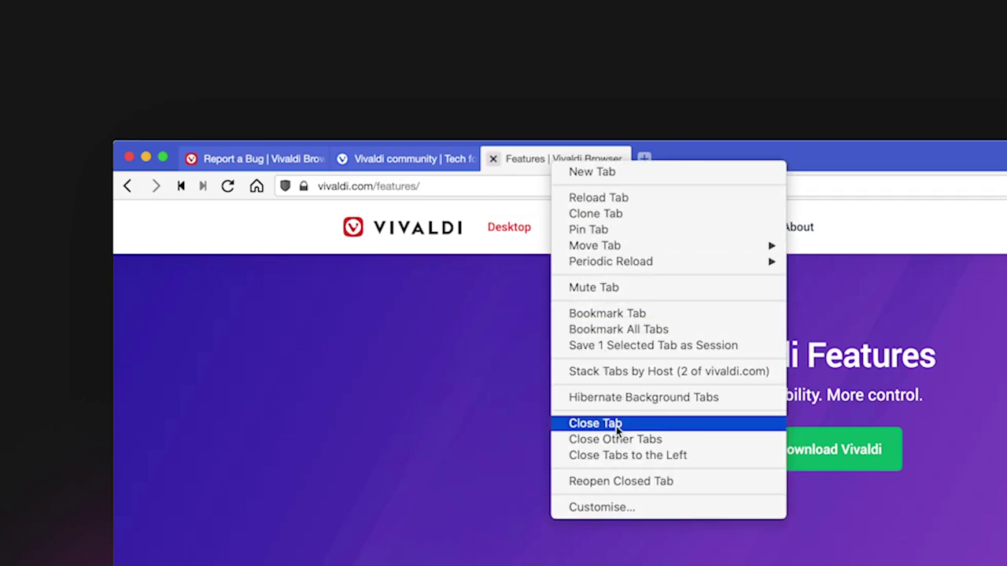
pyautogui.press('Escape')
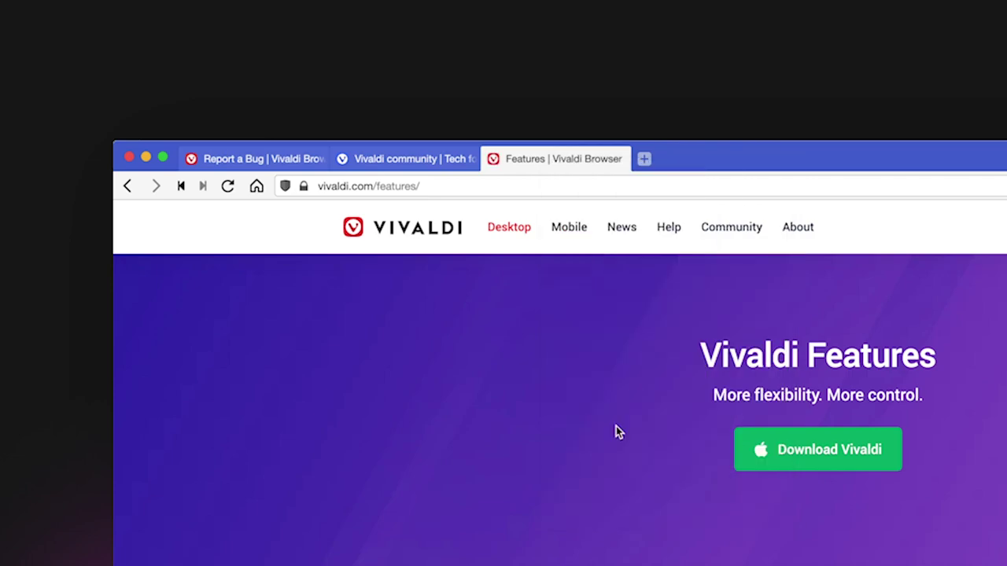
pyautogui.click(221, 149)
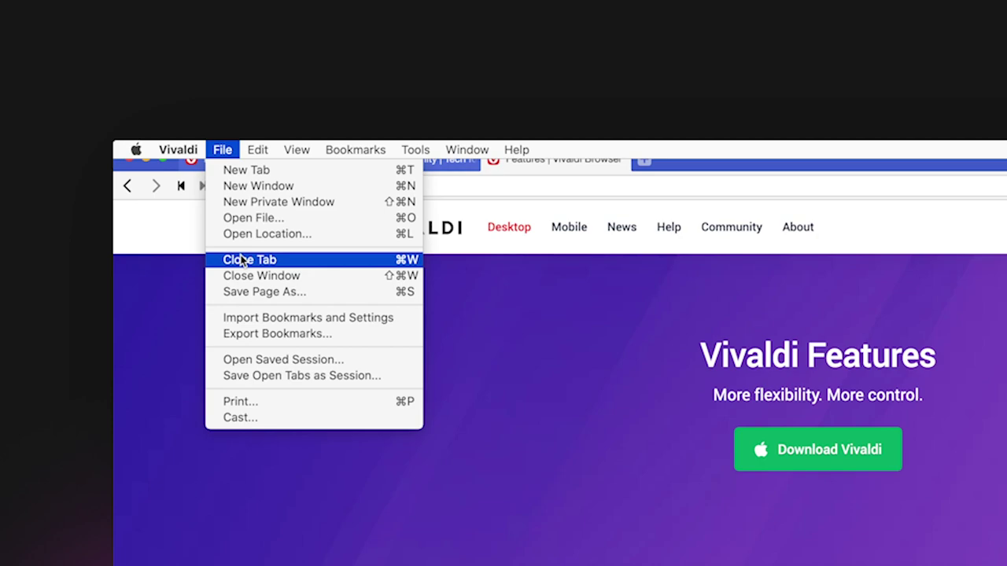
pyautogui.press('Escape')
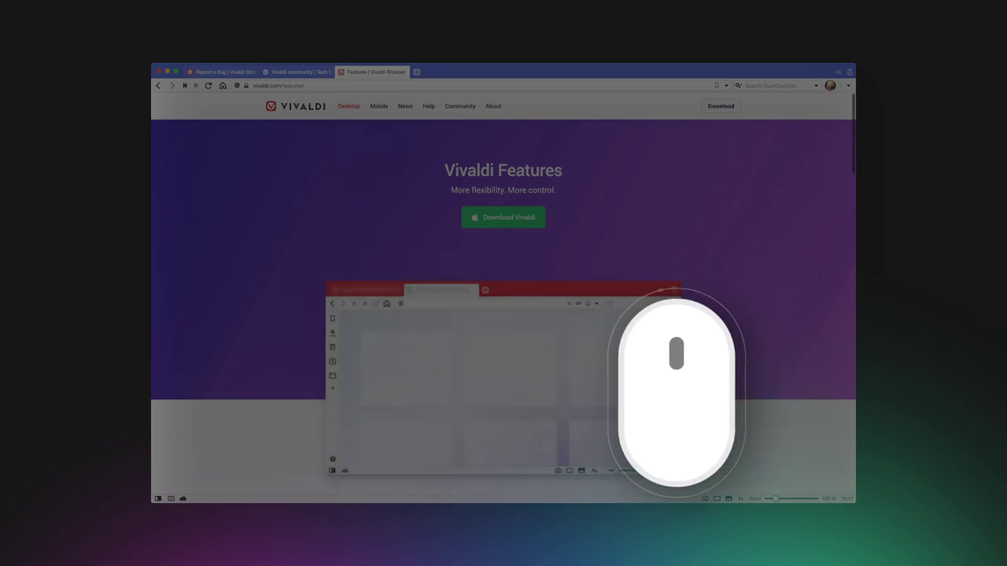
# Open the Tabs settings and enable Close Tab on Double Click.
pyautogui.press('super+comma')
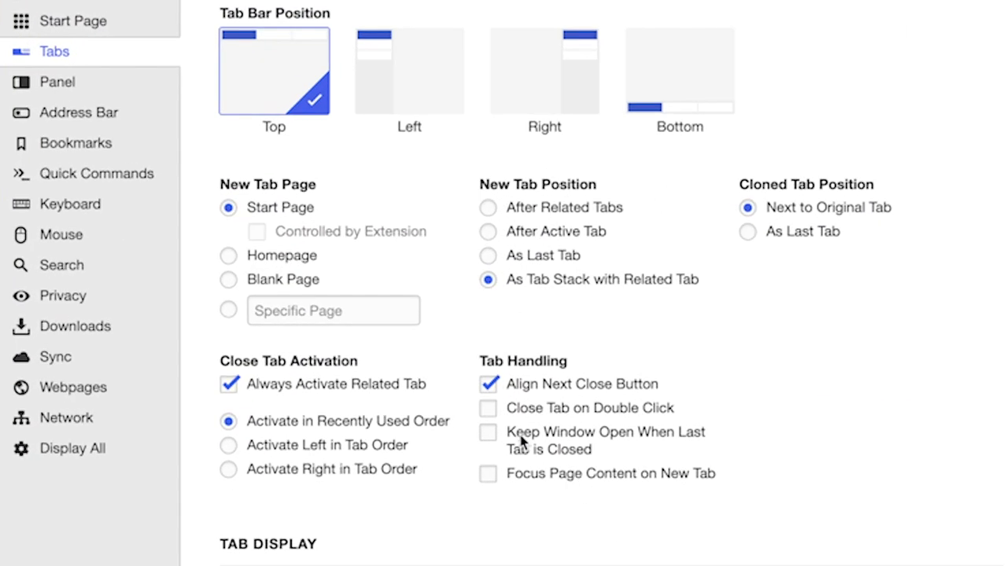
pyautogui.click(494, 414)
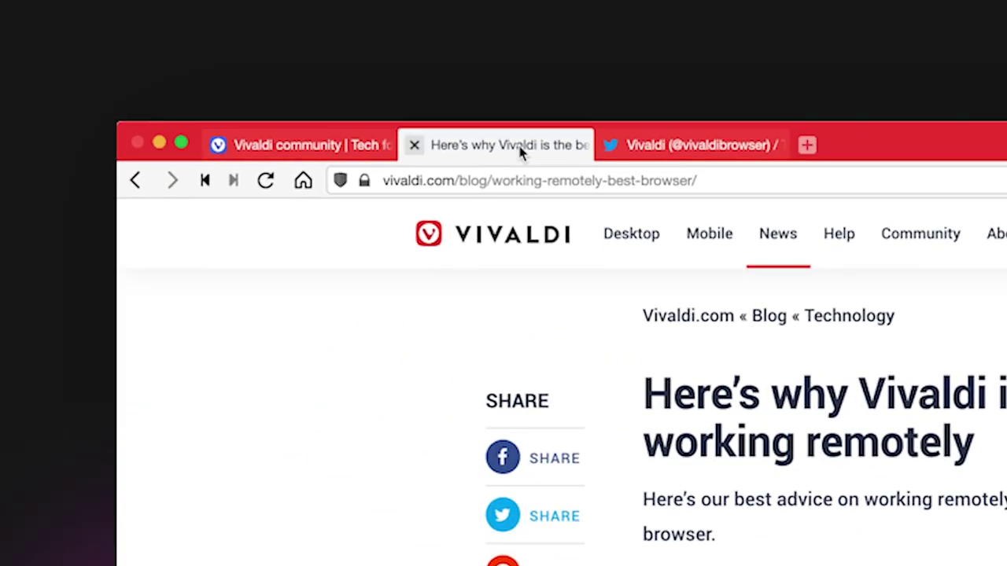
# Click the active tab three times, stepping back through the community, Twitter and blog tabs.
pyautogui.click(519, 150)
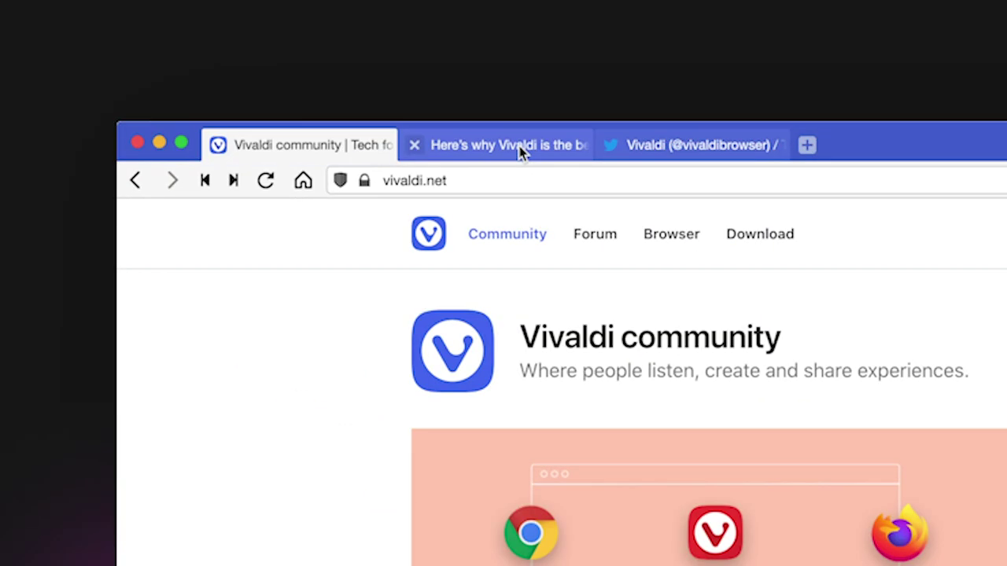
pyautogui.click(346, 147)
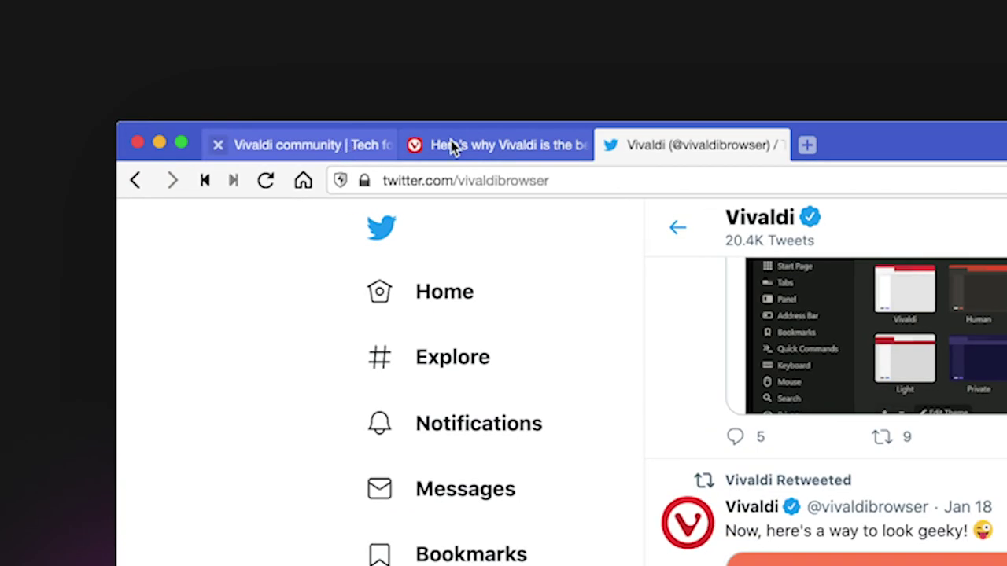
pyautogui.click(683, 148)
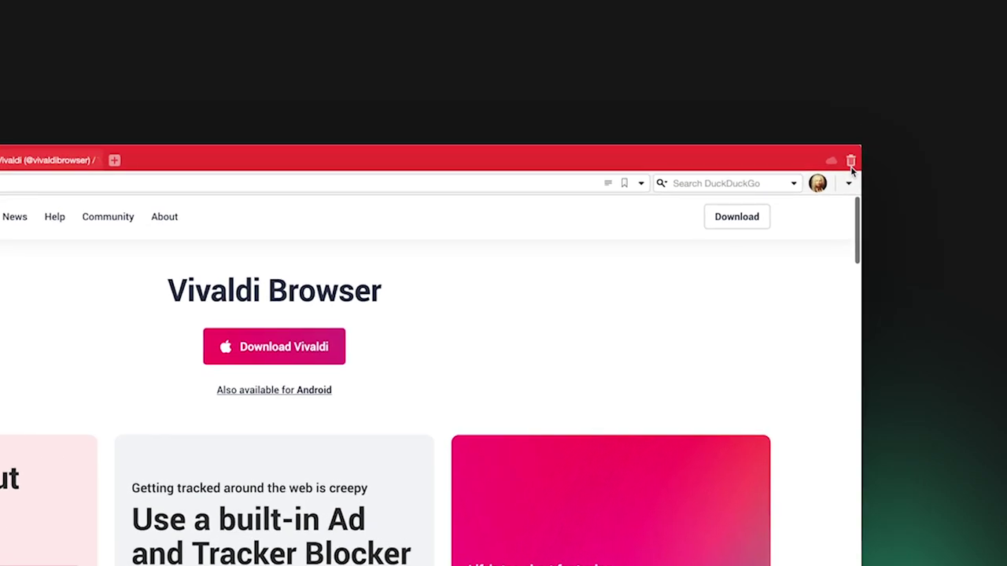
# Reopen the YouTube tab from the Closed Tabs list.
pyautogui.click(845, 86)
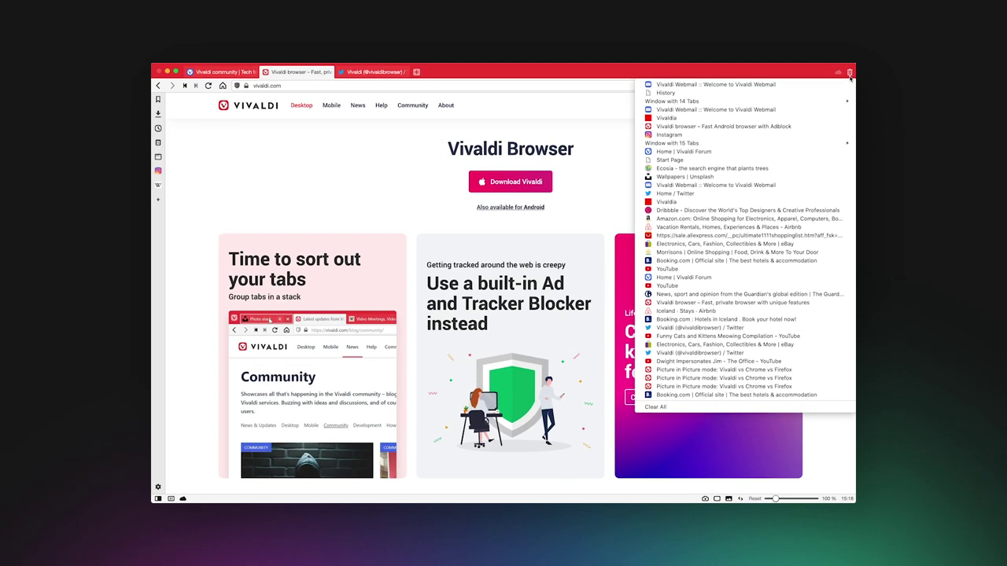
pyautogui.click(796, 270)
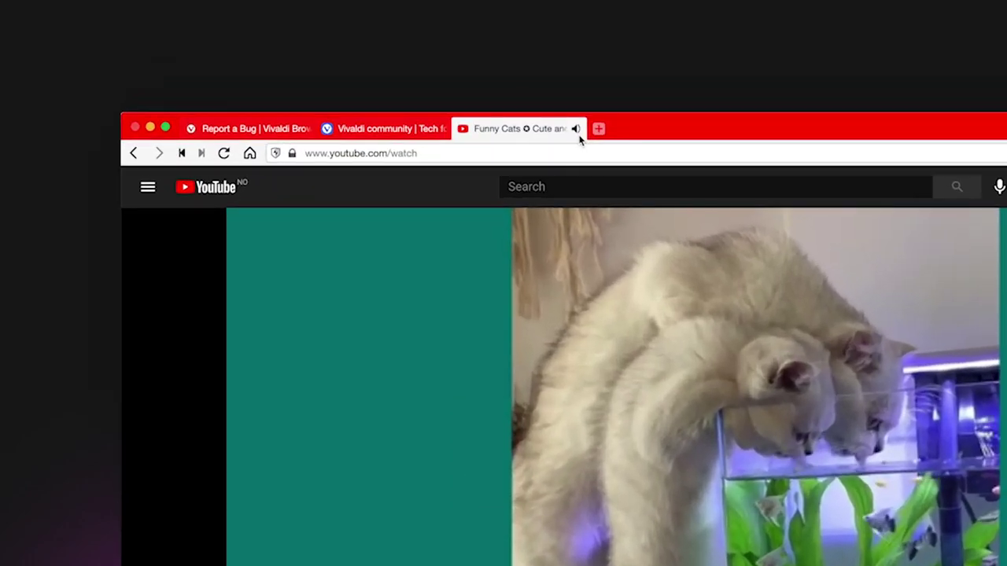
# Mute the Funny Cats YouTube tab with its speaker icon.
pyautogui.click(576, 128)
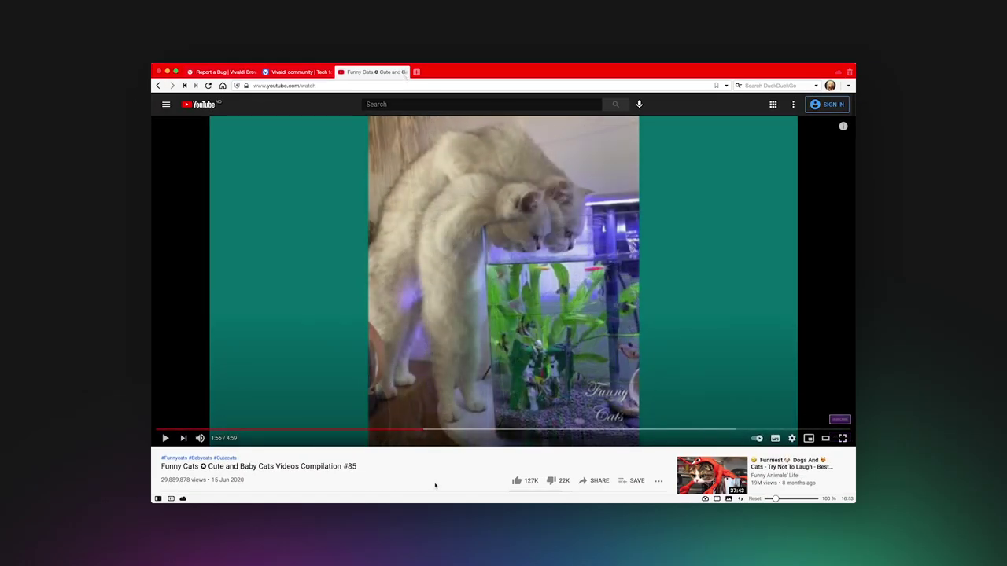
# Open Settings with Cmd+, and scroll the Tabs page down to Tab Display.
pyautogui.press('super+comma')
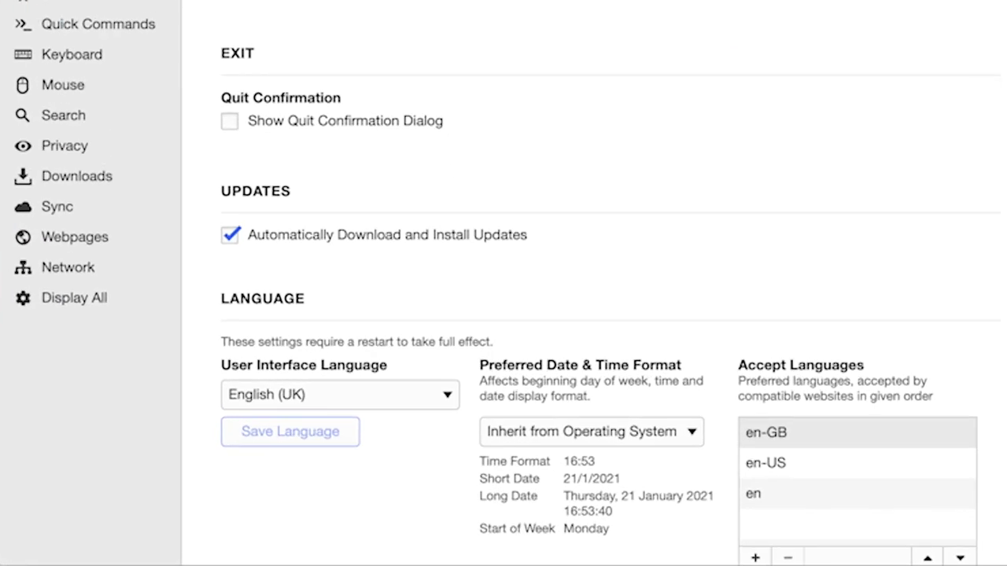
pyautogui.scroll(-10, 387, 346)
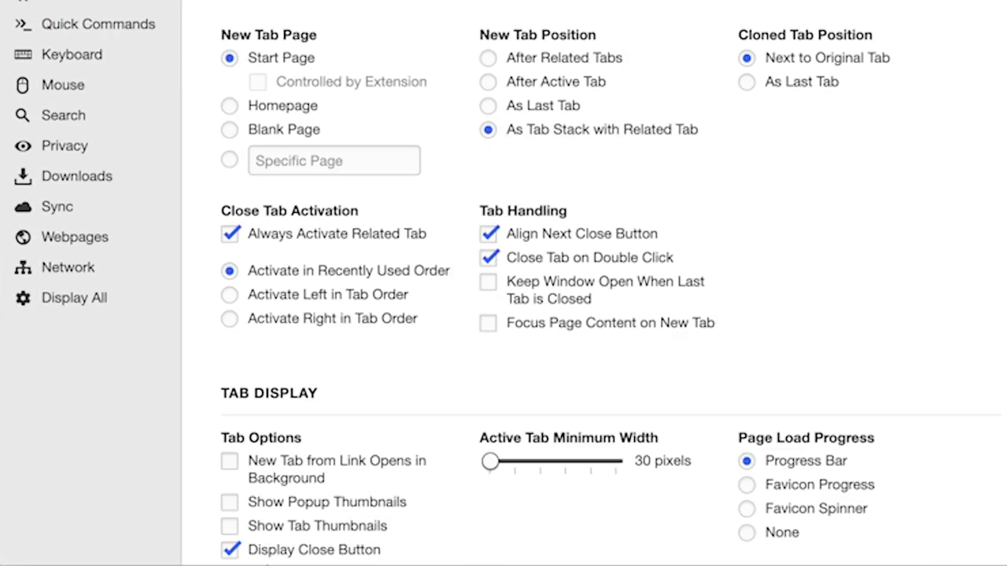
pyautogui.scroll(-10, 674, 510)
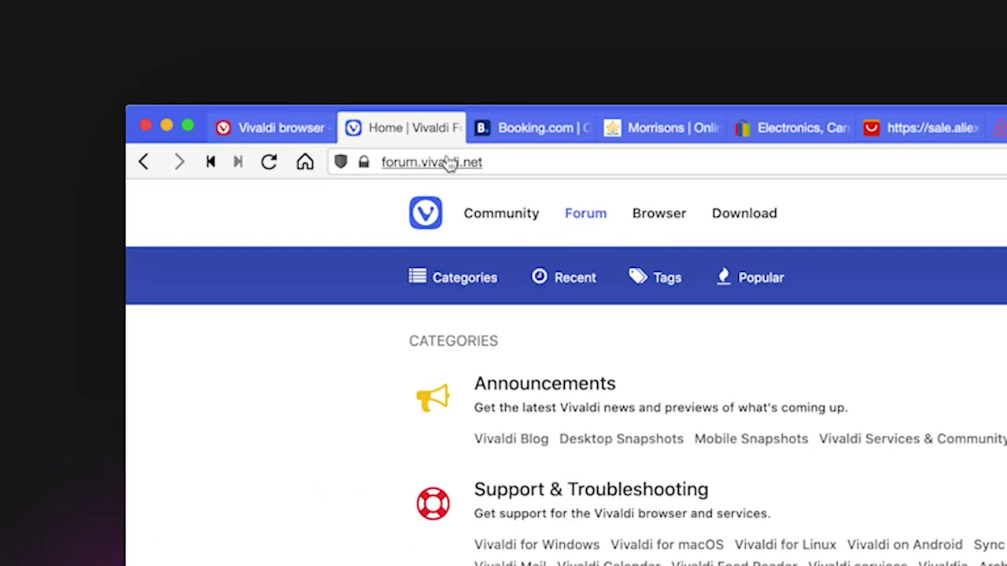
# Hibernate the background tabs like Booking.com, Morrisons and AliExpress from the Vivaldi Forum tab's menu.
pyautogui.rightClick(277, 74)
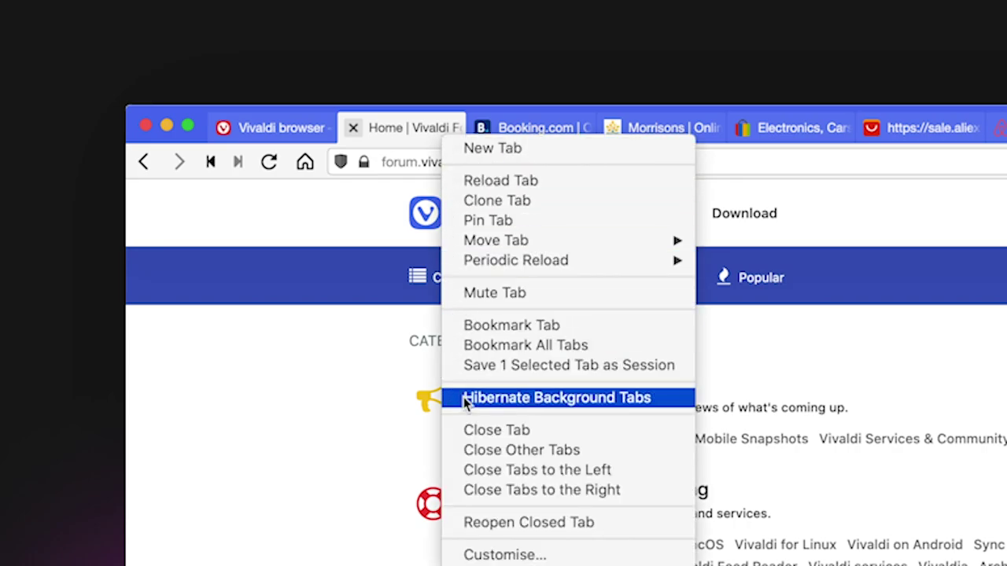
pyautogui.click(504, 390)
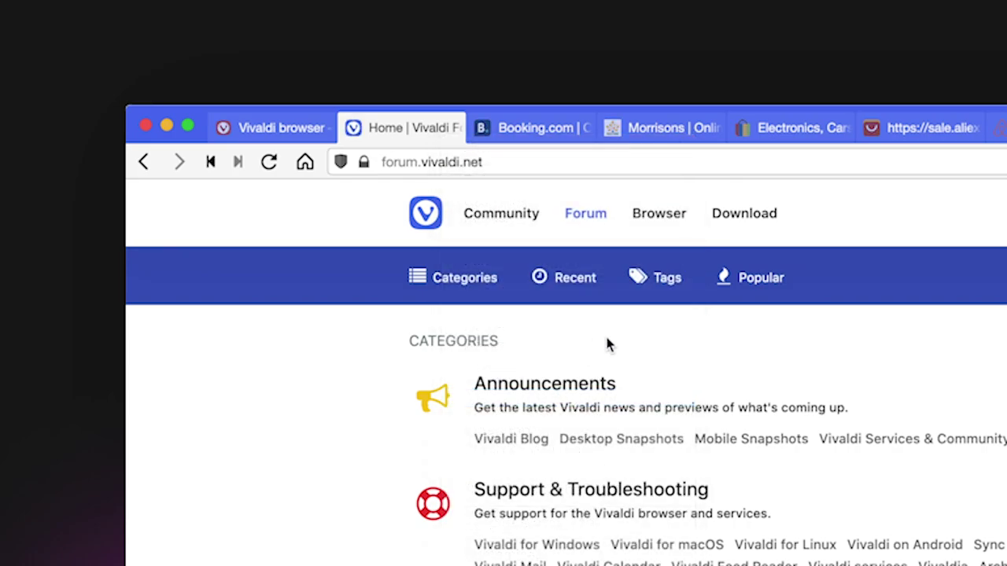